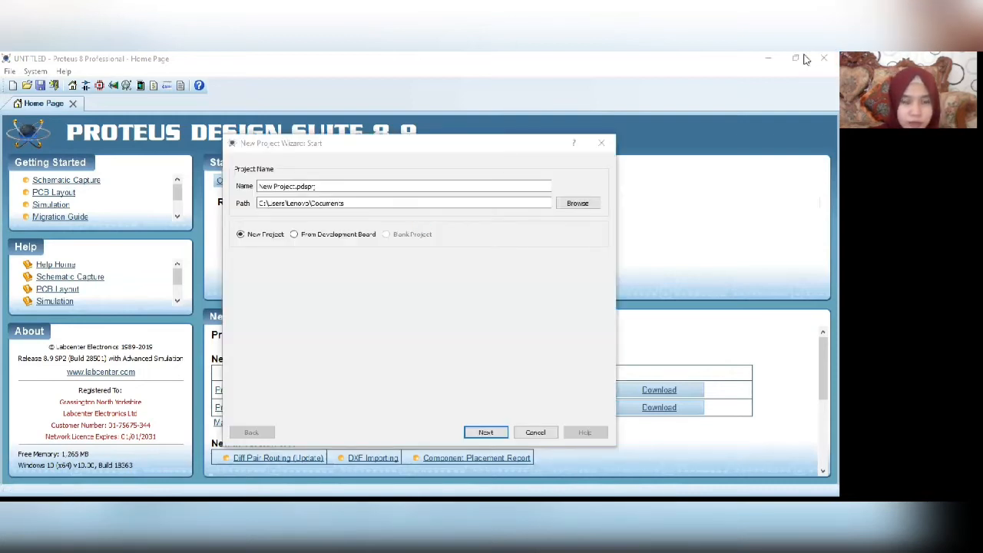
Create New Project.pdsprj in the Documents folder, replacing the existing project and keeping the No Firmware Project option.
left_click(488, 432)
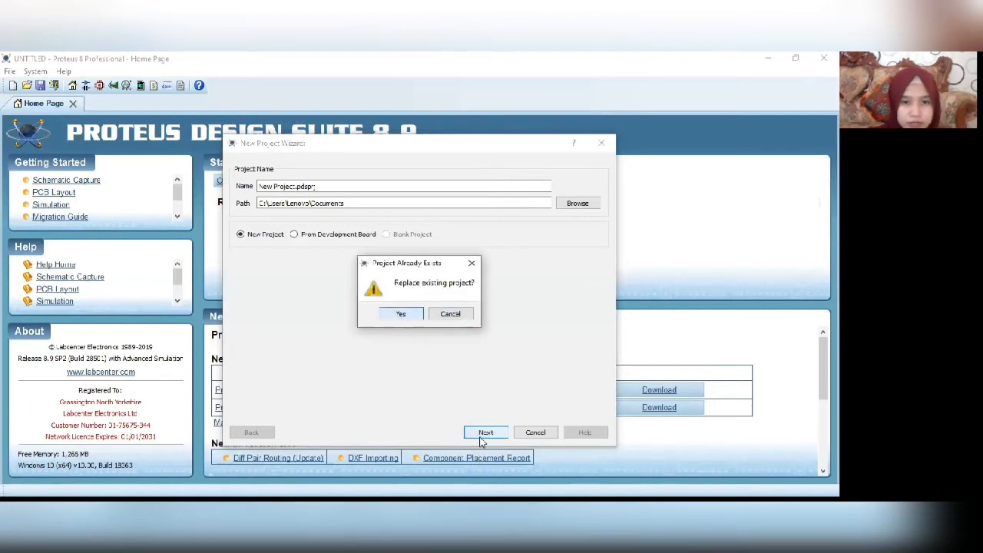
left_click(398, 313)
left_click(486, 432)
left_click(486, 434)
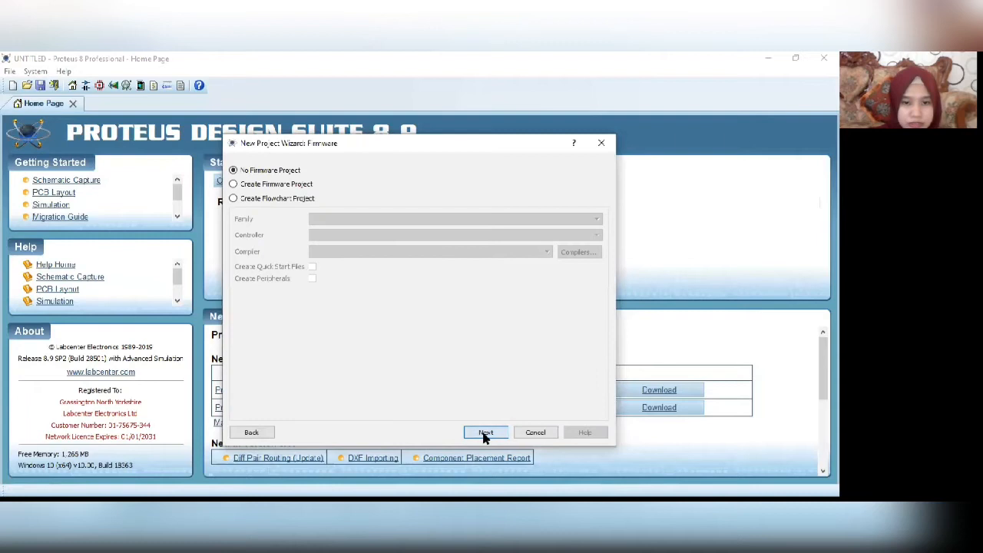
left_click(485, 433)
left_click(485, 434)
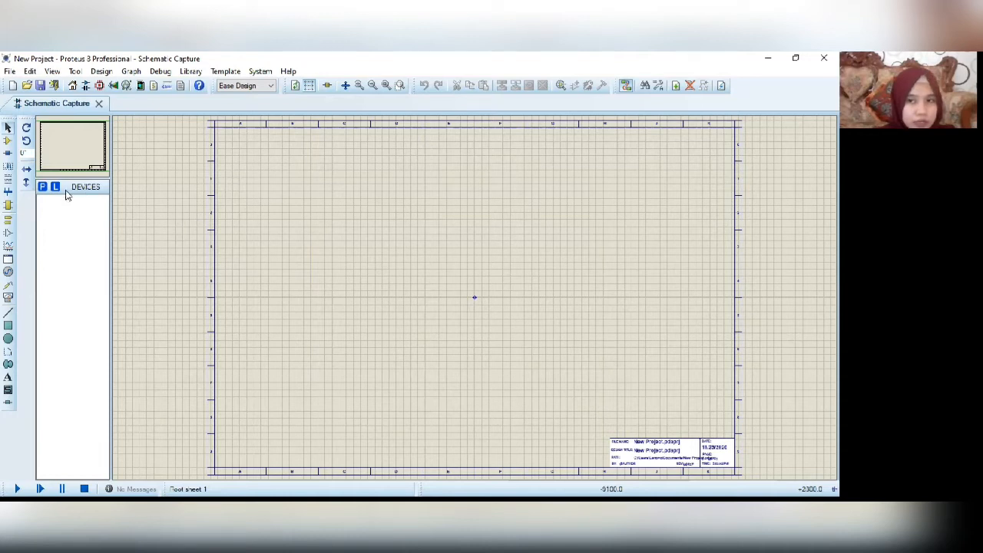
Add the generic resistor RES and the IRFZ44N MOSFET from the component library to the project's device list.
left_click(46, 191)
type("RES")
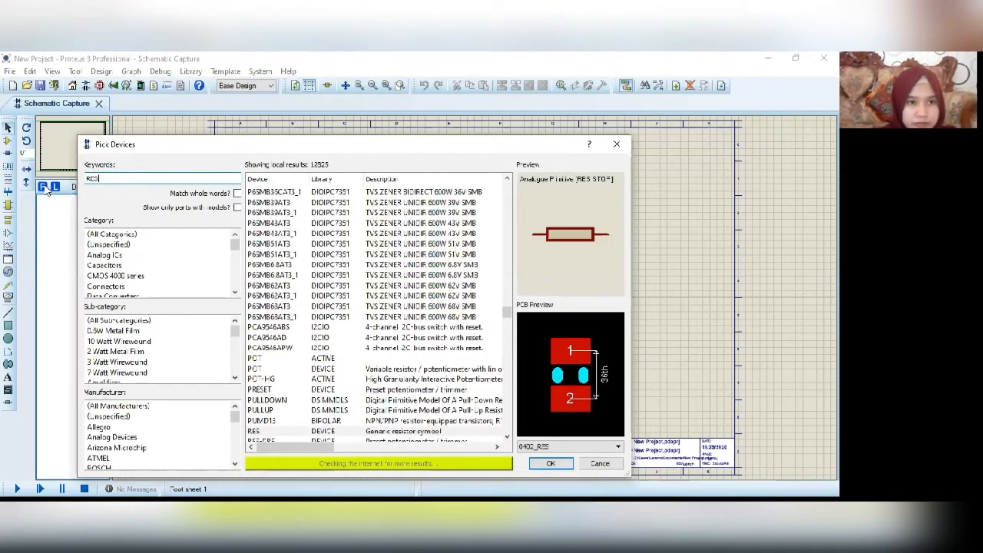
key("Return")
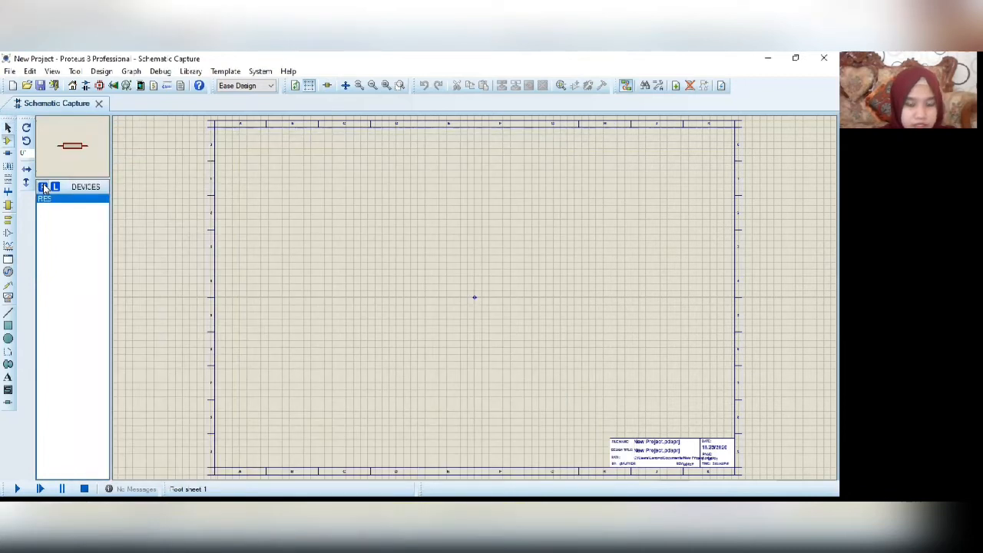
left_click(43, 186)
type("leF")
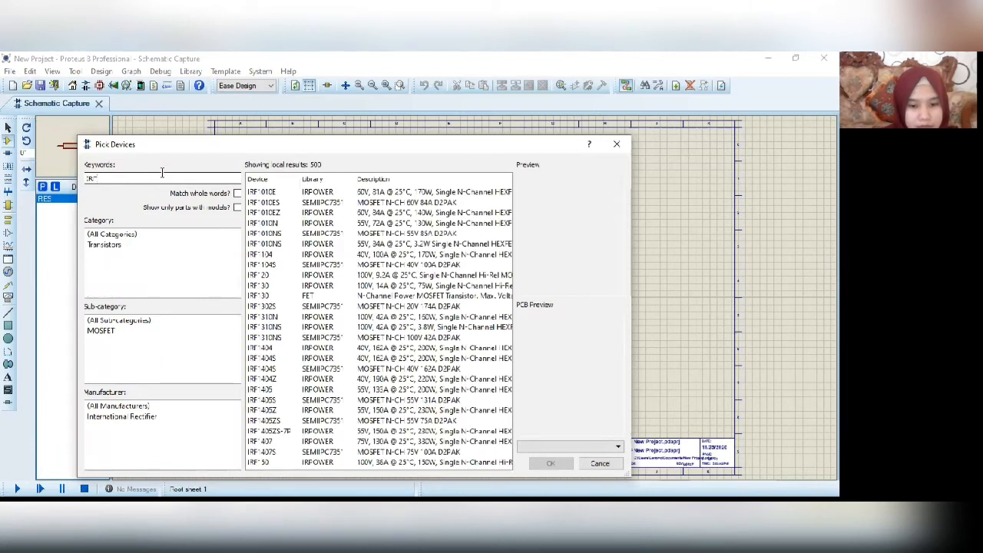
type("Z44N")
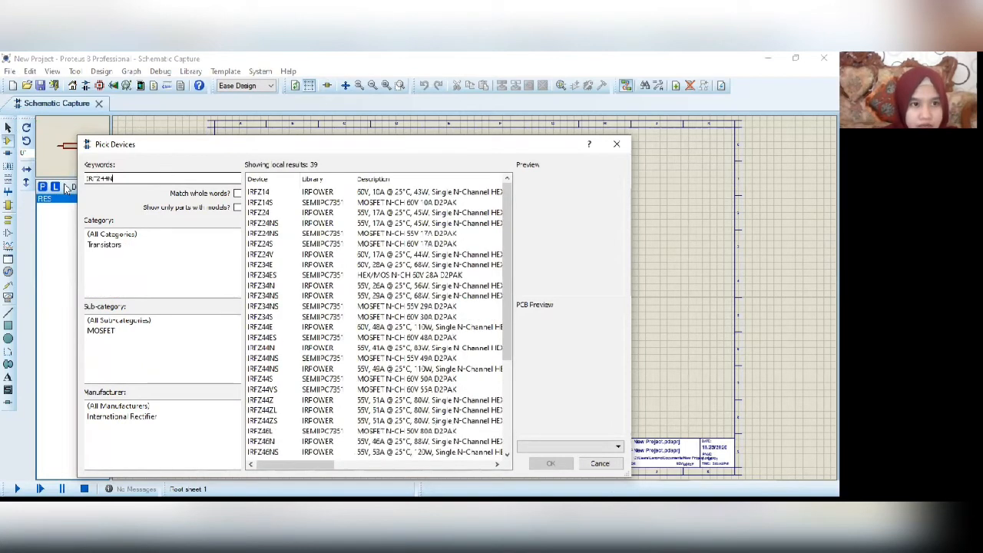
key("Return")
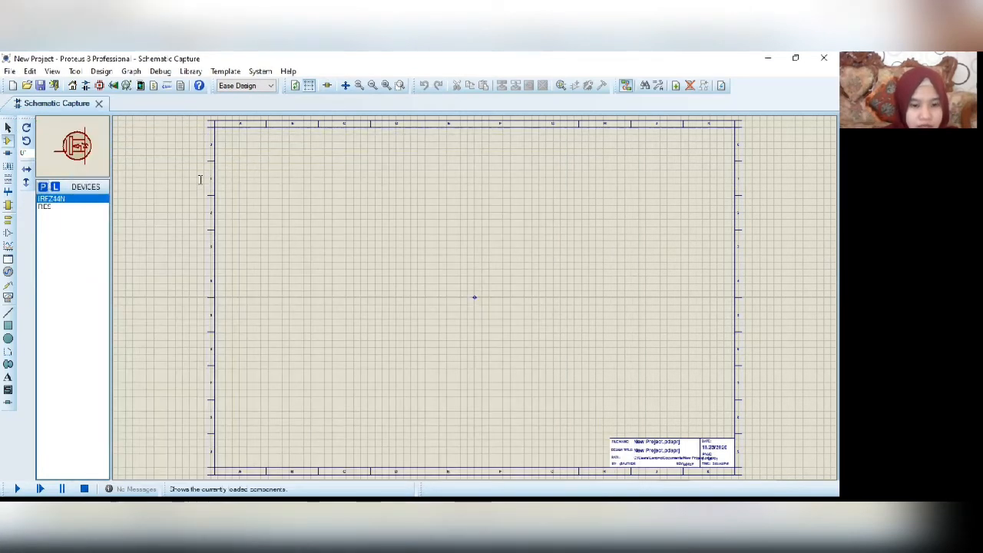
Add the multi-cell BATTERY and the animated LED-YELLOW from the component library to the device list.
left_click(44, 186)
type("DATTERY")
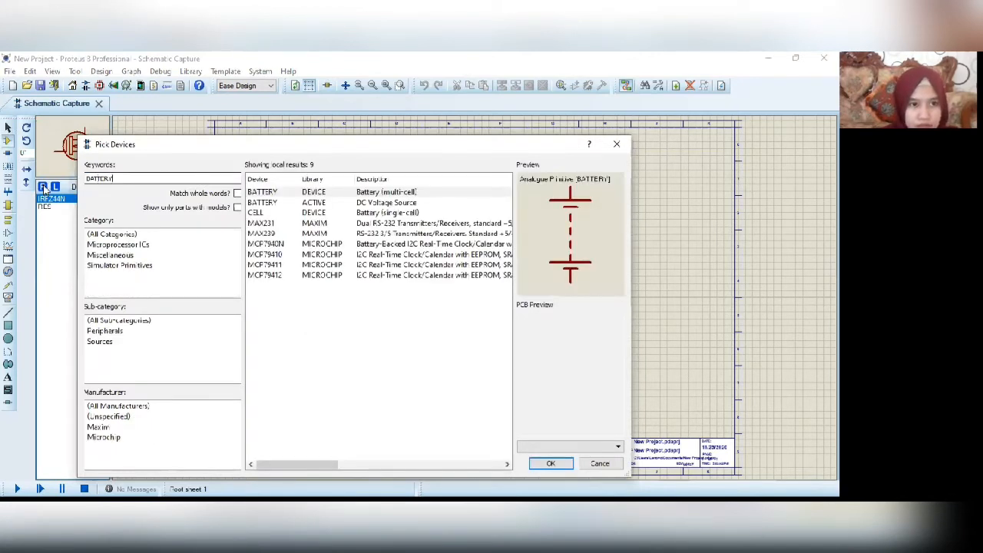
key("Return")
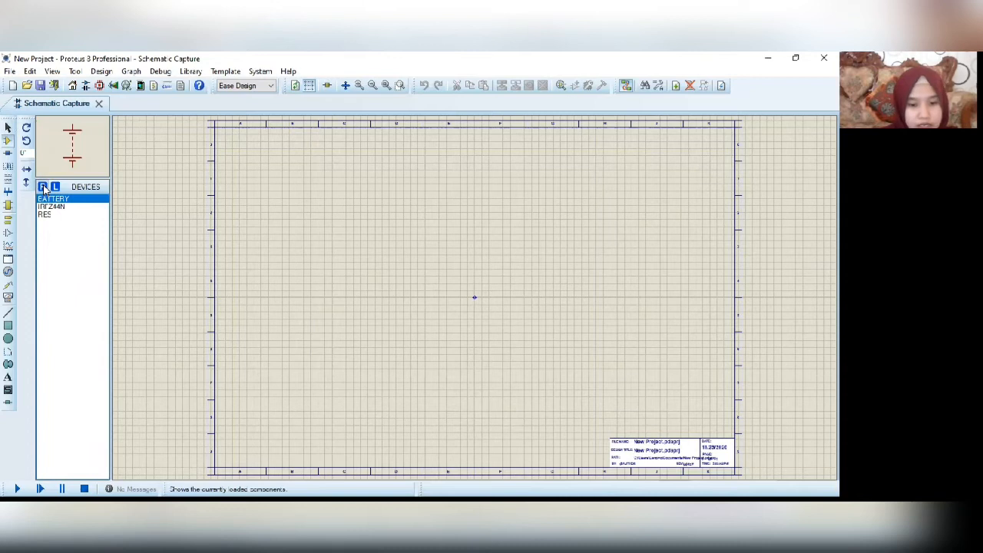
left_click(43, 186)
type("LED YELL")
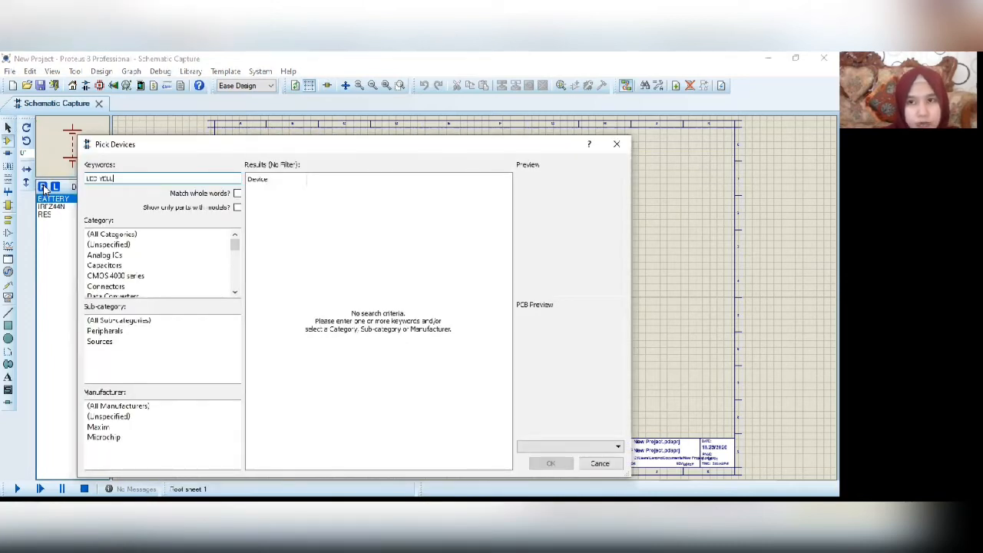
type("OW")
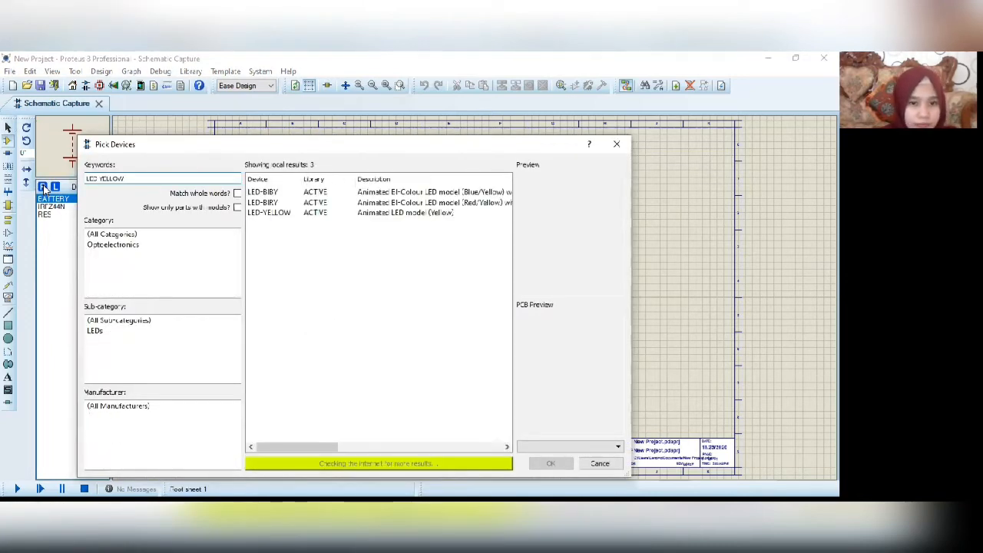
left_click(293, 210)
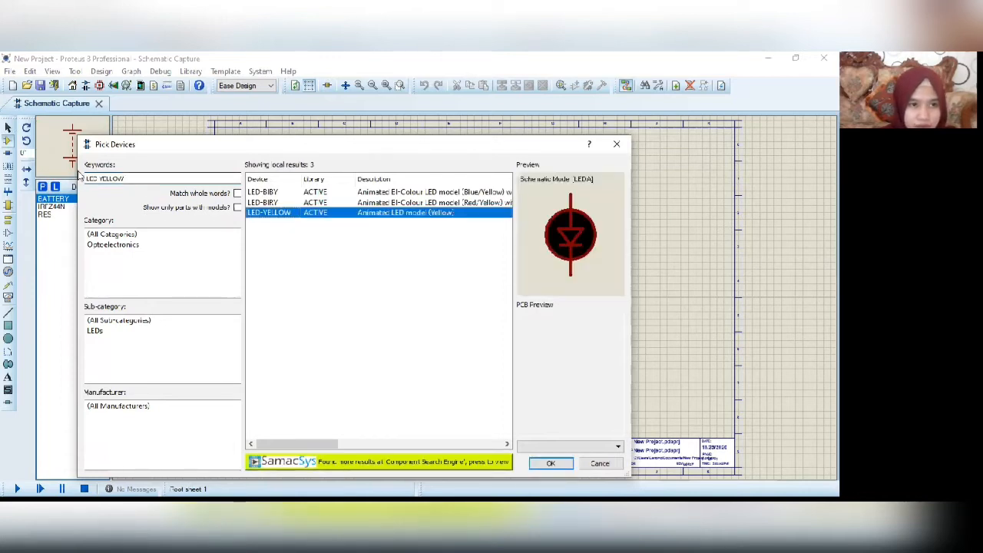
key("Return")
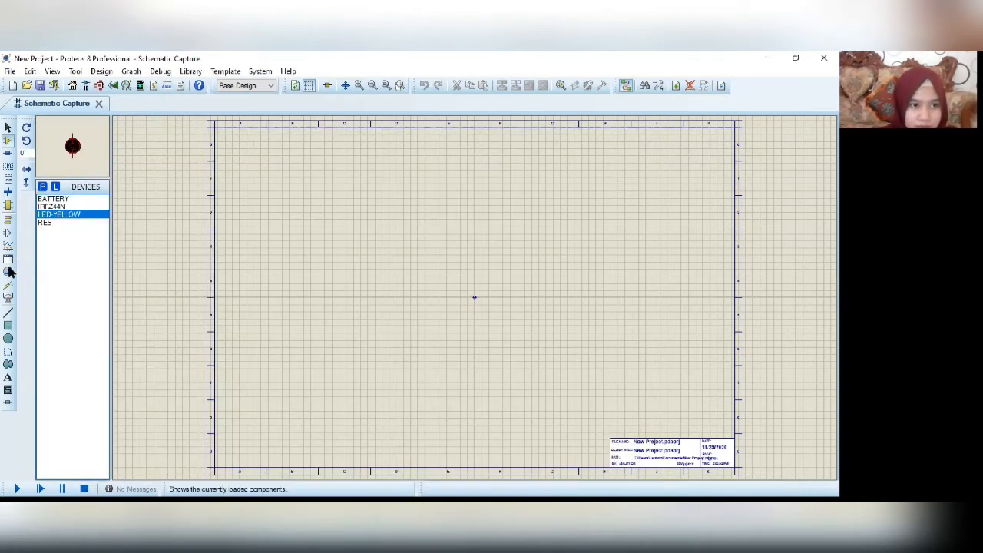
Place a DC generator near the left edge of the schematic, level with the sheet's origin.
left_click(9, 272)
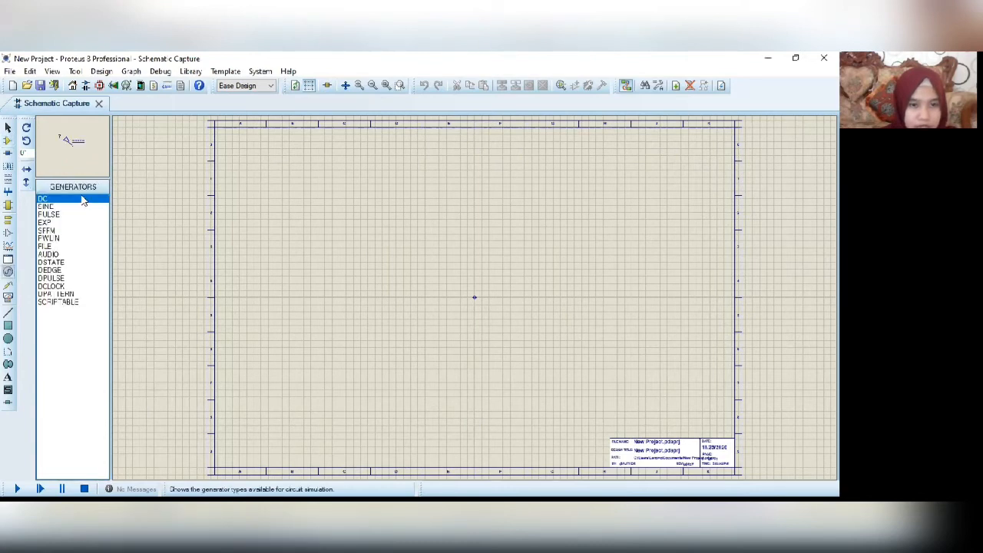
left_click(361, 87)
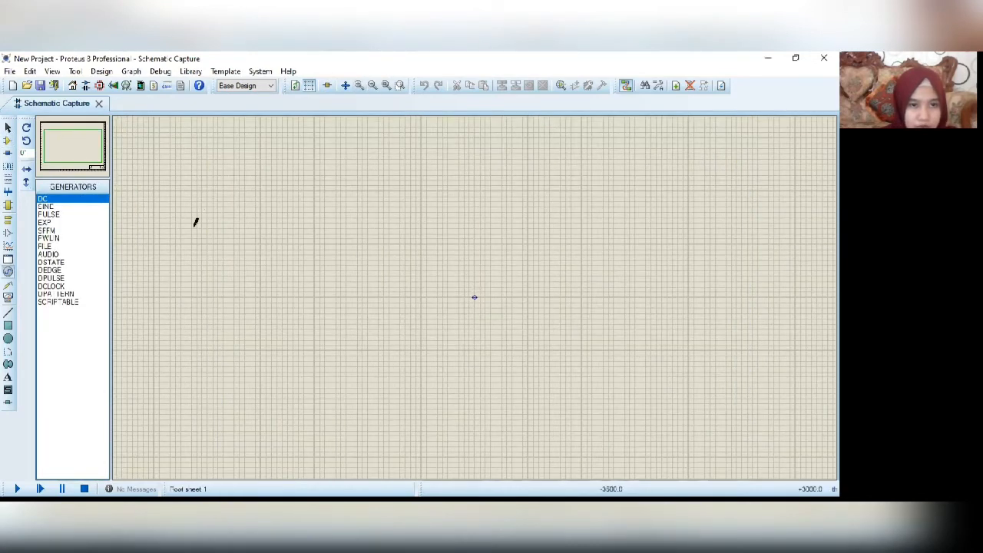
left_click(147, 301)
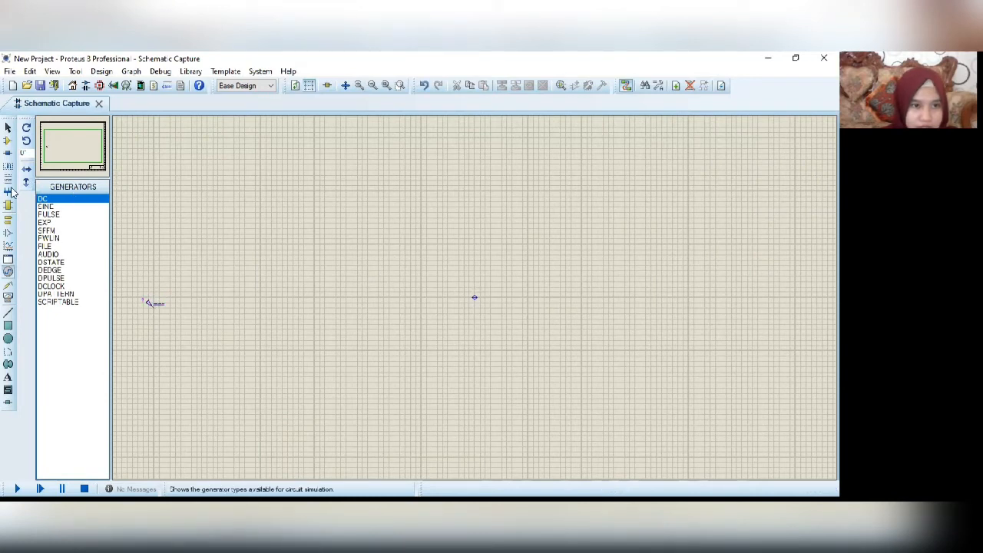
Place a RES resistor above and slightly right of the DC generator and rotate it to stand vertically.
left_click(8, 141)
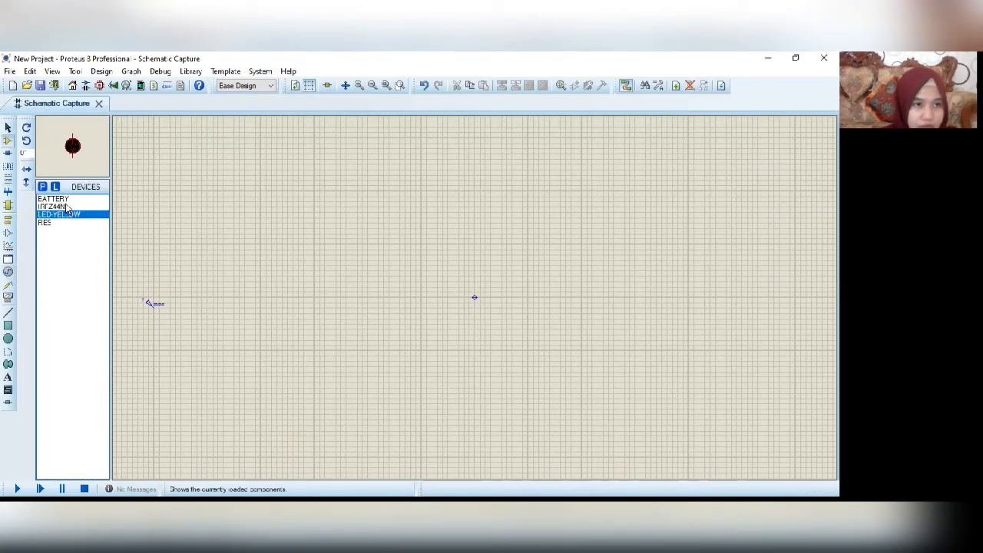
left_click(70, 223)
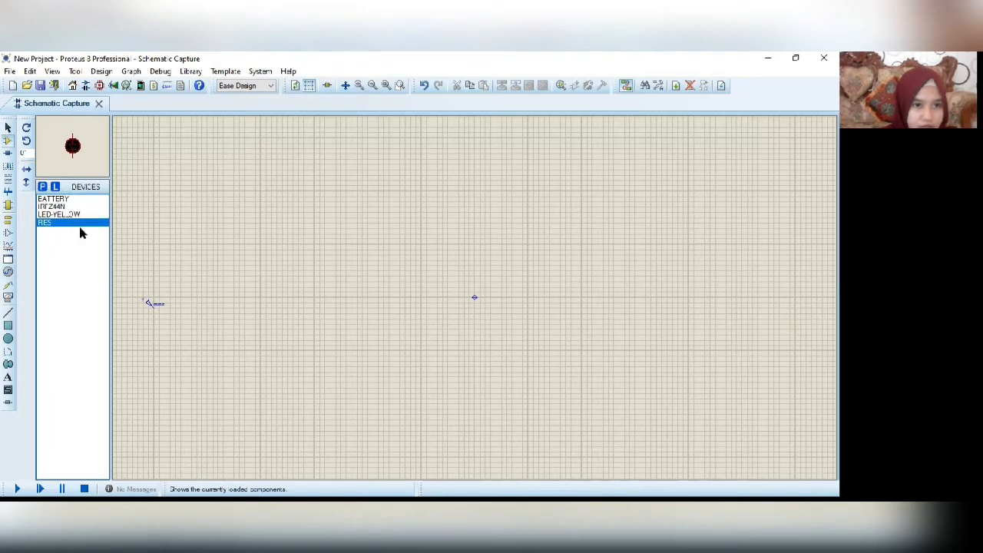
left_click(178, 276)
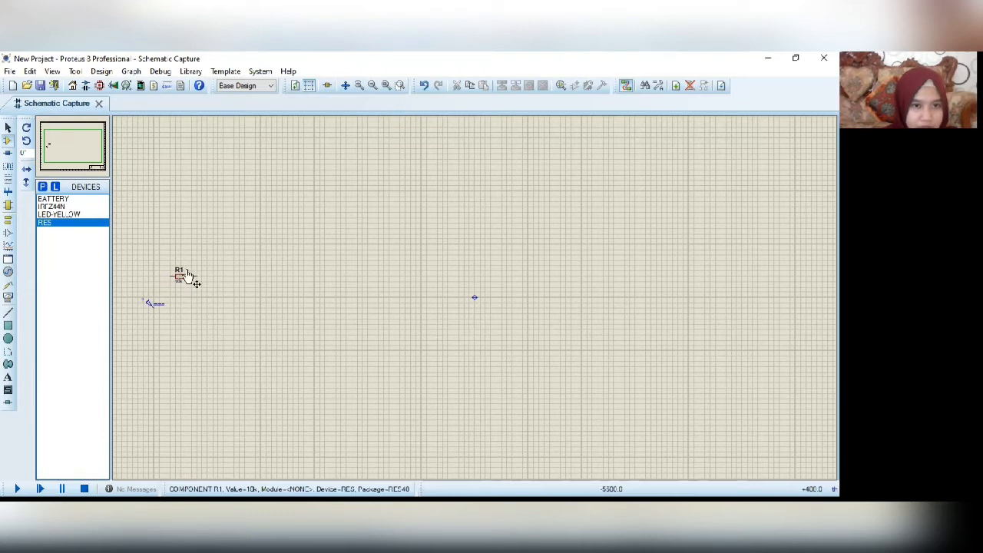
right_click(186, 275)
left_click(178, 314)
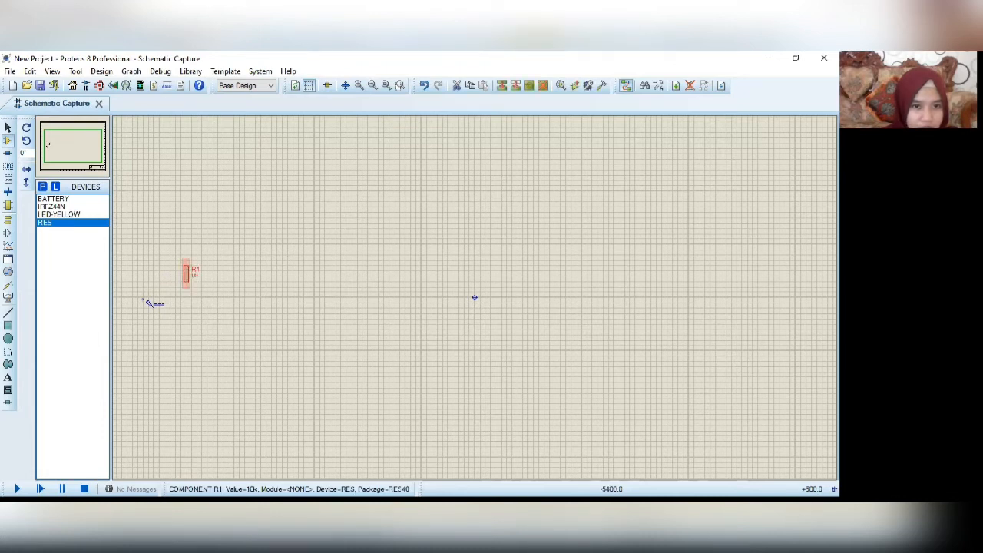
left_click(188, 323)
Place a second RES resistor above and to the right of the first one and rotate it clockwise.
left_click(307, 162)
left_click(286, 165)
right_click(288, 168)
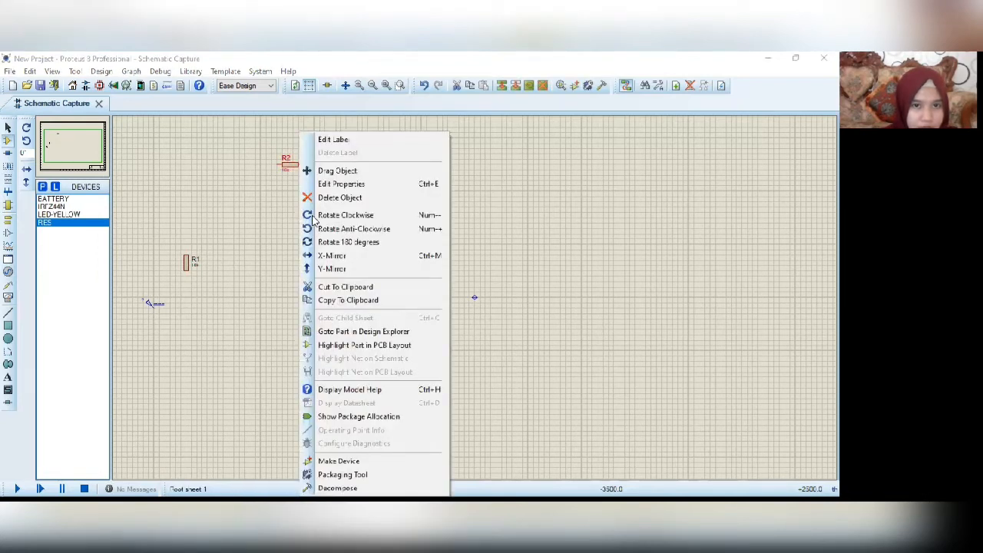
left_click(317, 215)
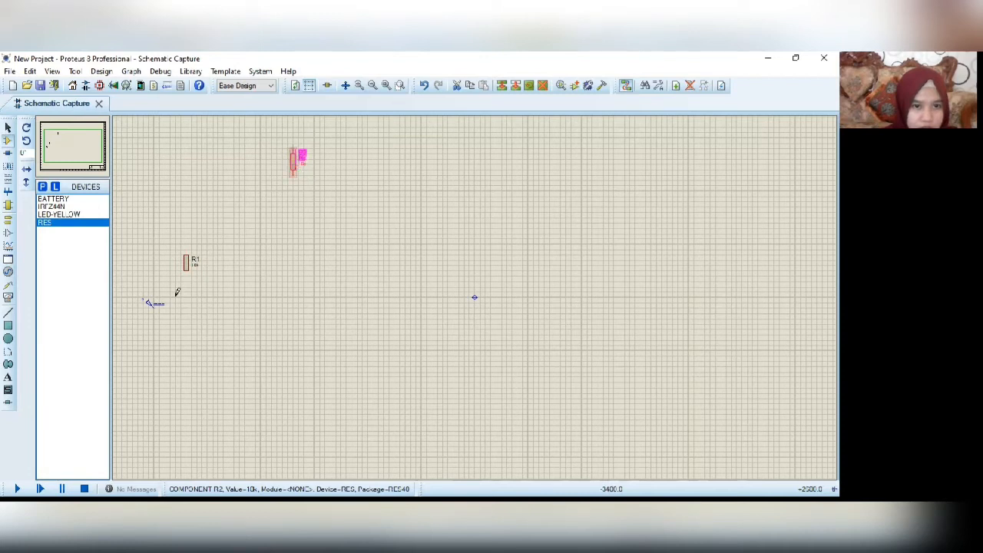
Place a third RES resistor directly beneath the first one, lower than the DC generator, and rotate it to stand vertically.
left_click(186, 340)
left_click(187, 340)
left_click(187, 340)
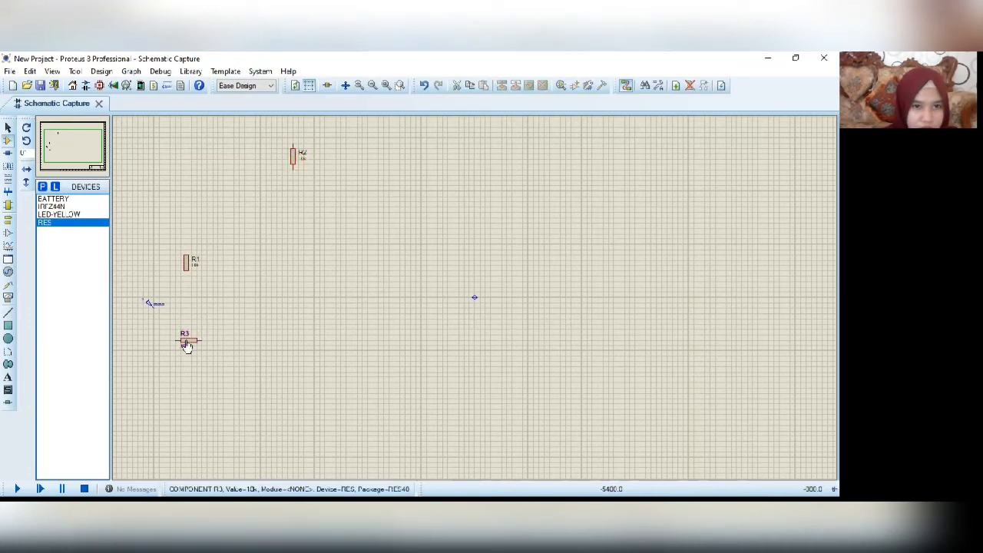
right_click(238, 225)
left_click(239, 216)
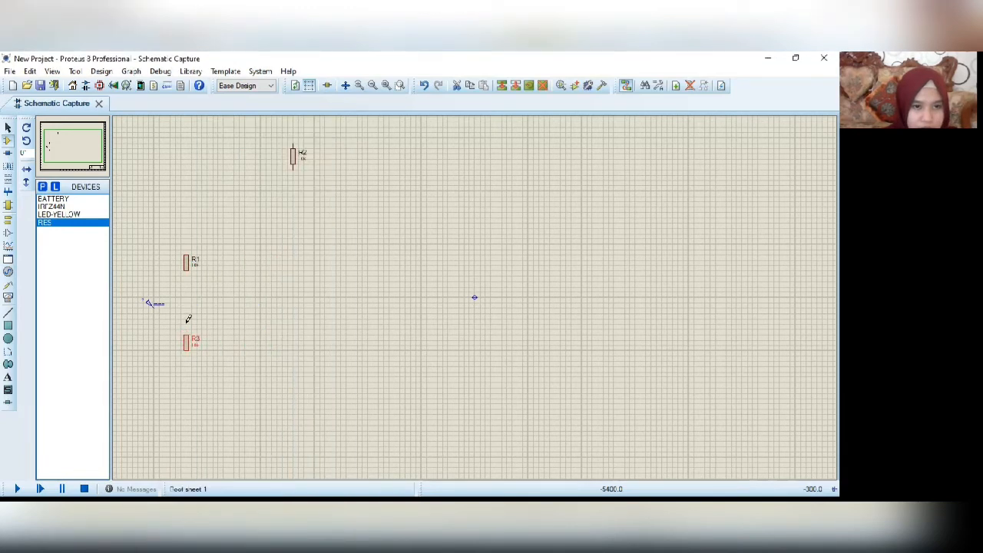
Place the LED-YELLOW directly below resistor R2, aligned with its lower pin.
left_click(67, 213)
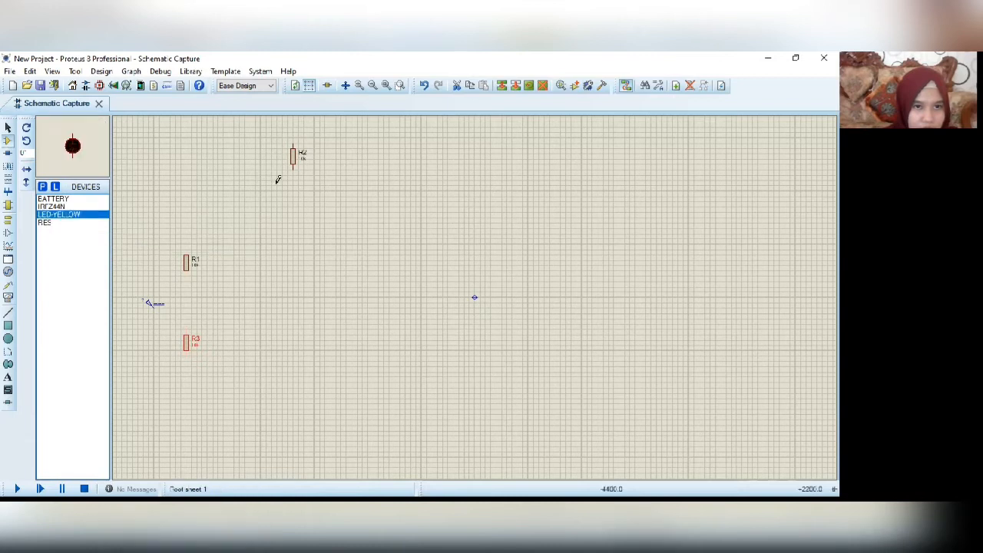
left_click(295, 189)
left_click(293, 192)
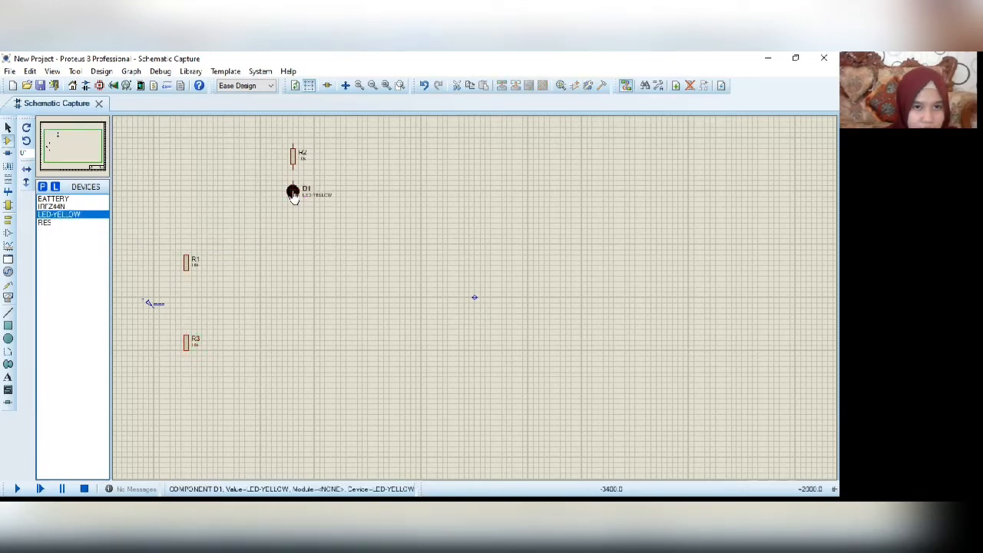
Place the IRFZ44N MOSFET below the LED, with its drain and source pins aligned to the LED.
left_click(55, 206)
left_click(293, 299)
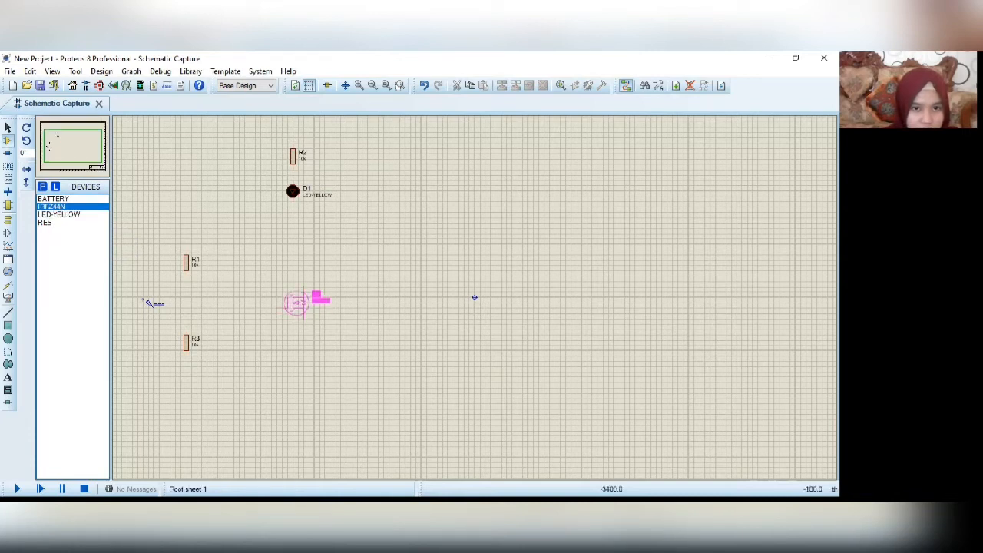
left_click(283, 298)
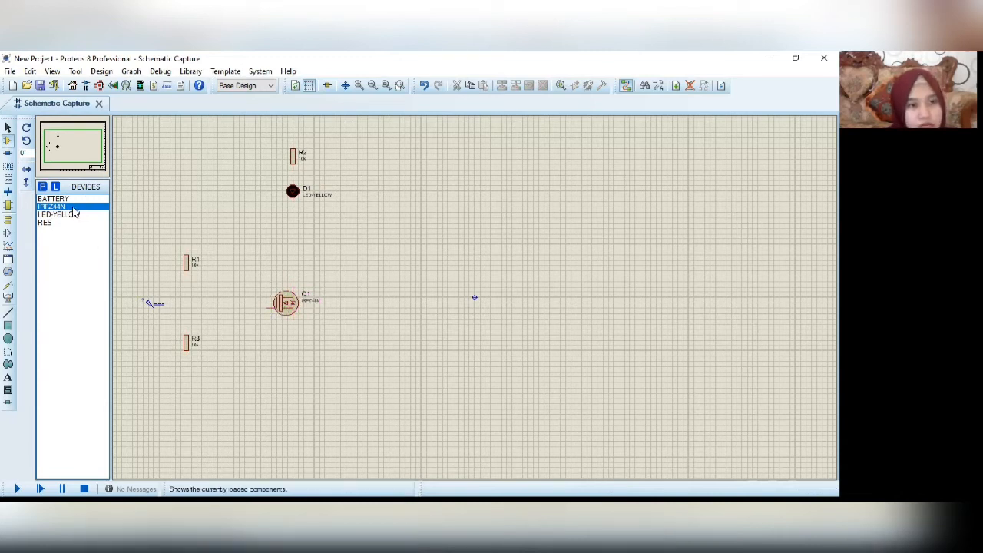
Place two GROUND terminals, one straight below the MOSFET and one to its lower right.
left_click(8, 219)
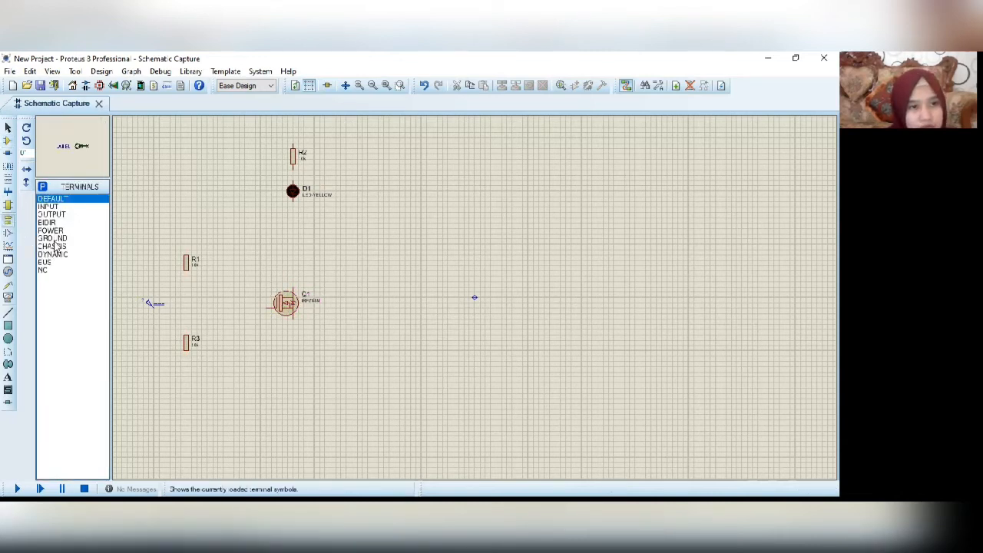
left_click(54, 230)
key("Down")
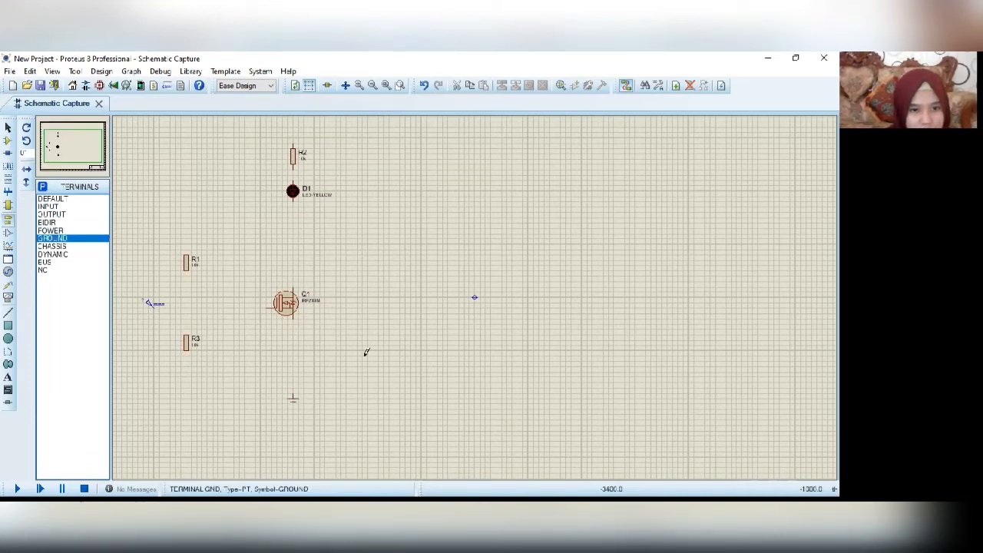
left_click(404, 350)
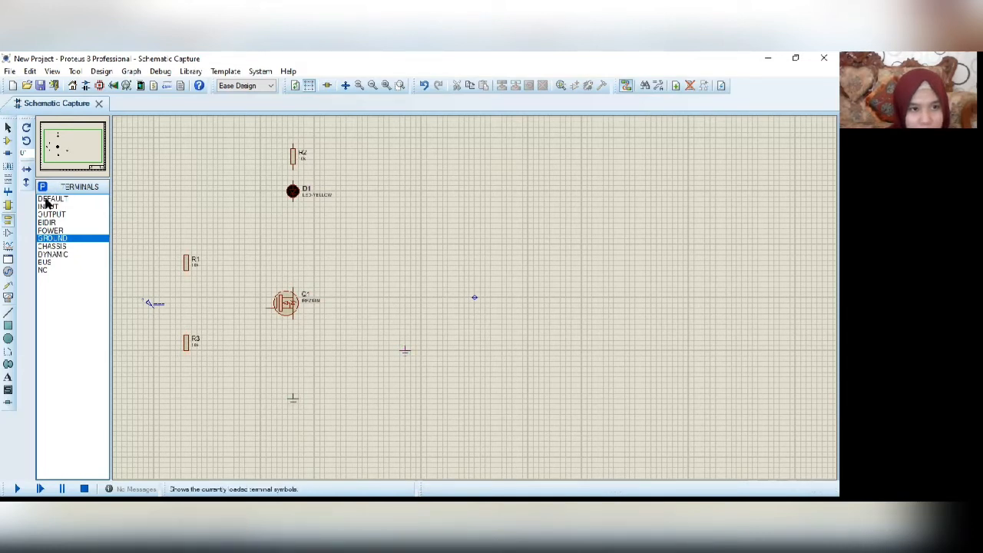
Place the BATTERY to the right of the LED, above the second ground terminal, and select it.
left_click(8, 141)
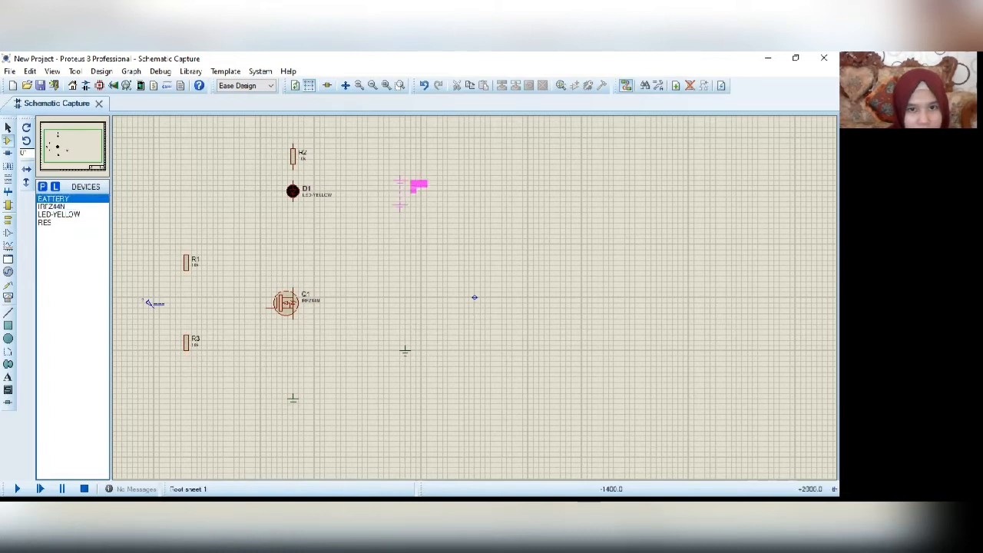
left_click(400, 195)
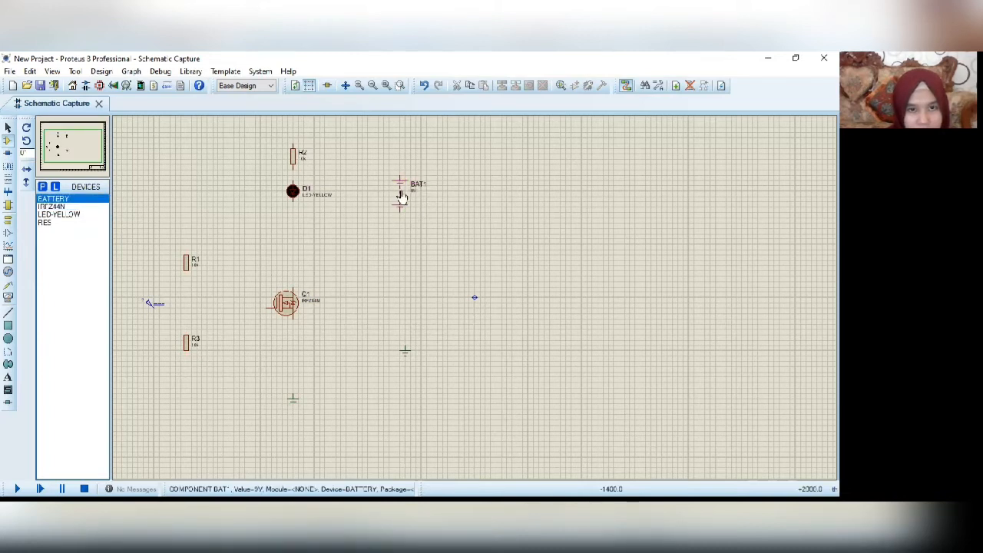
left_click(400, 189)
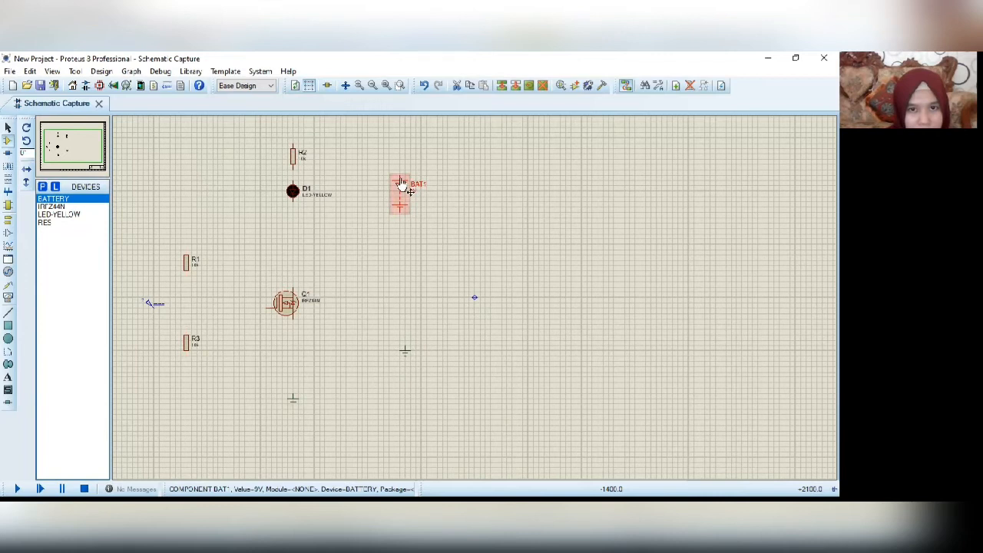
Place a DC AMMETER instrument between the yellow LED and the MOSFET, in line with the LED's lower pin.
left_click(19, 298)
left_click(56, 271)
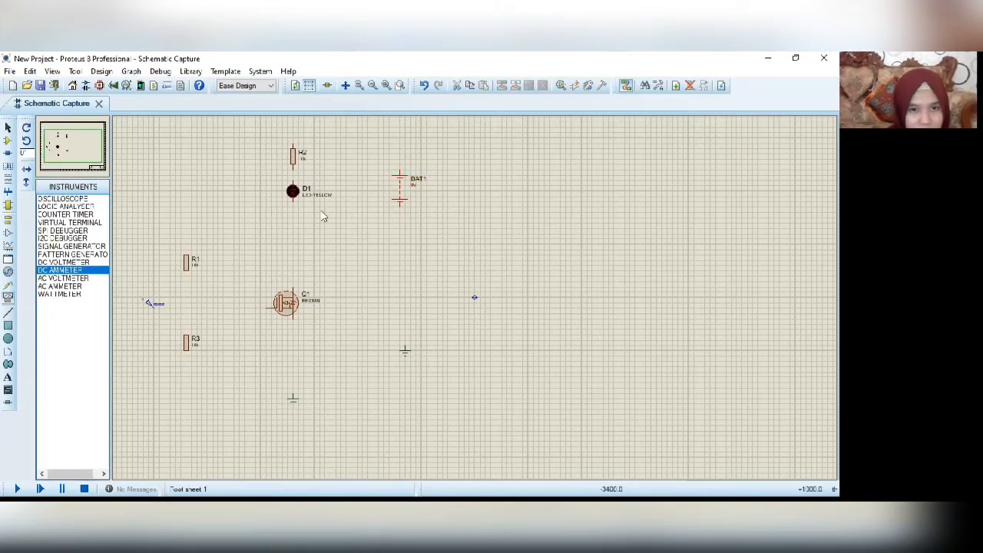
left_click(293, 244)
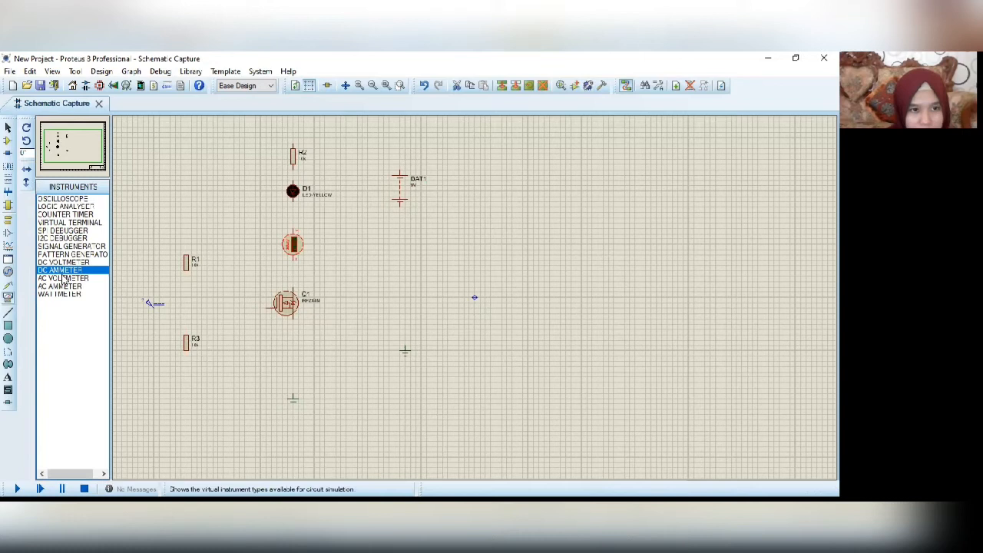
Place a DC VOLTMETER instrument below the battery and slightly to its right.
left_click(63, 262)
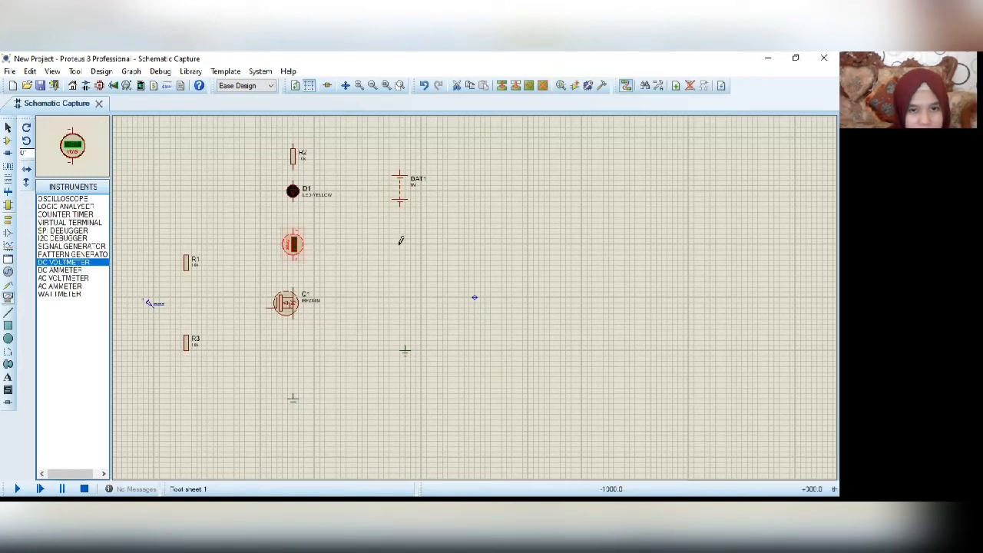
left_click(400, 241)
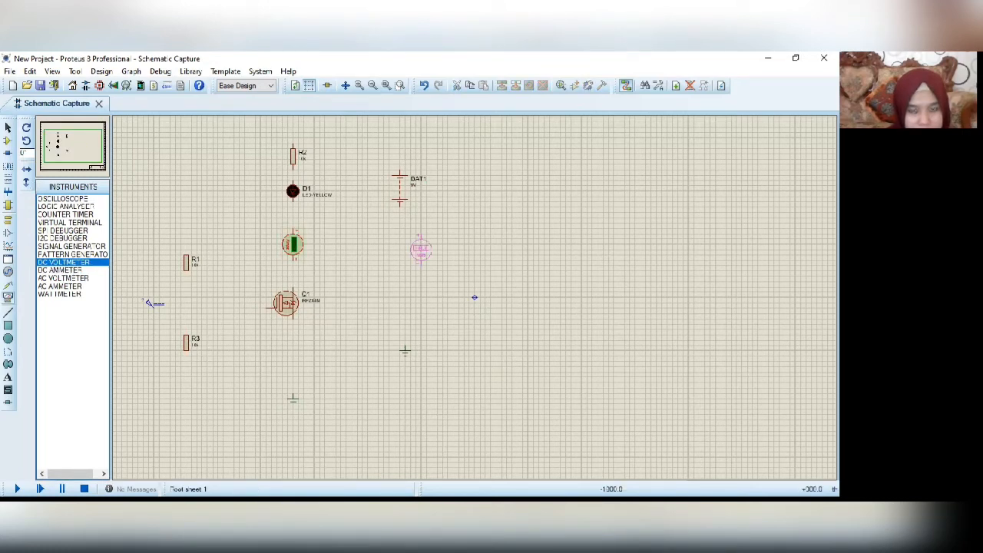
left_click(427, 255)
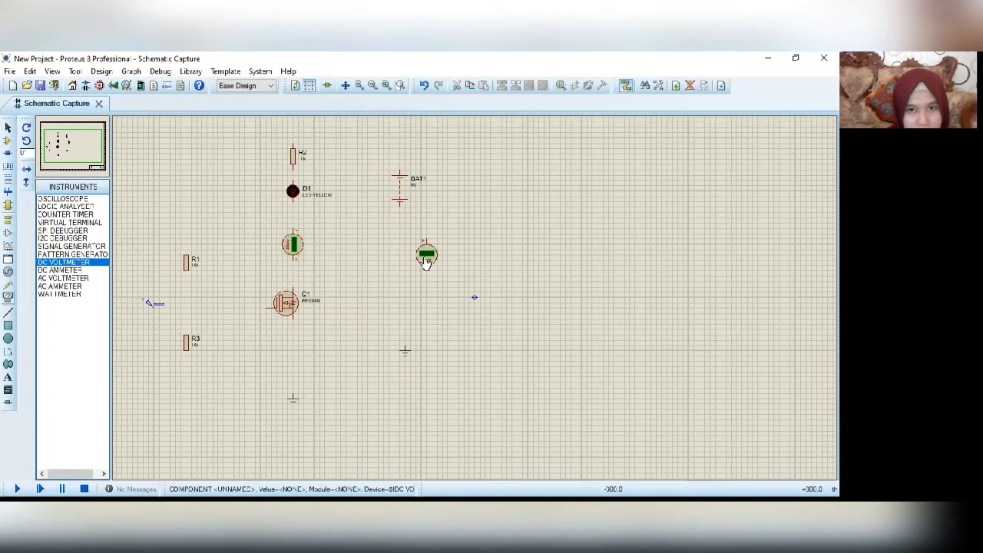
Rotate the DC voltmeter clockwise so its pins lie horizontally, and reposition it just below and right of the battery.
right_click(427, 260)
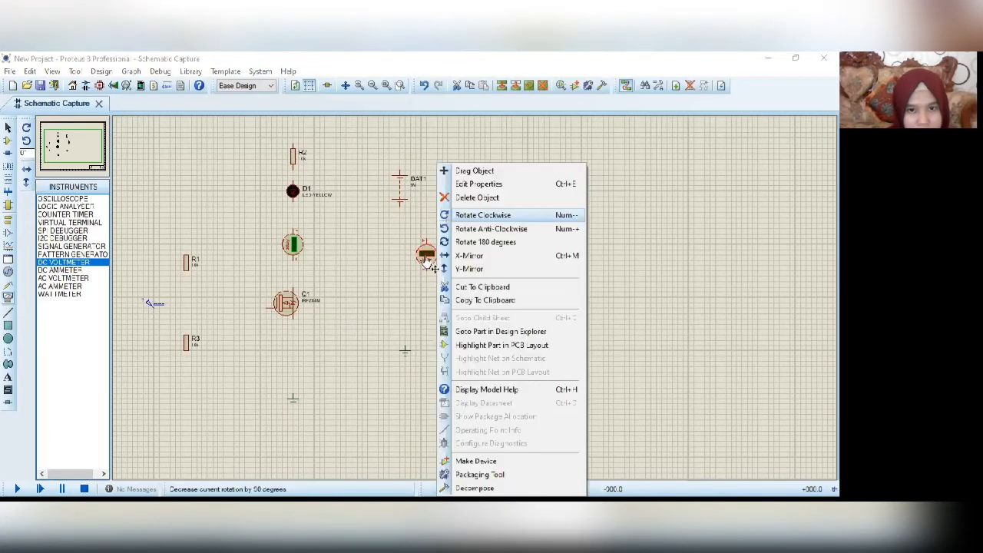
key("Return")
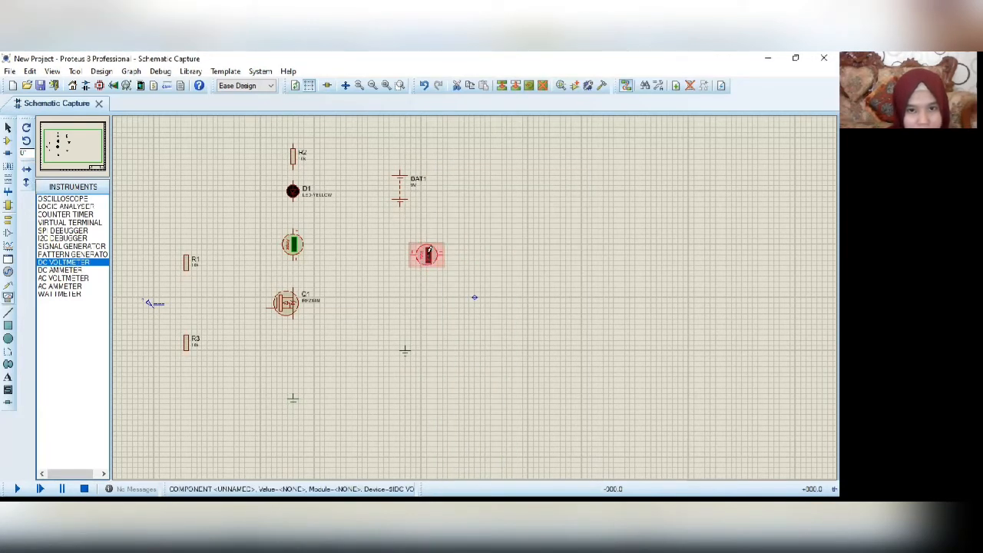
key("ctrl+e")
key("Escape")
left_click(437, 261)
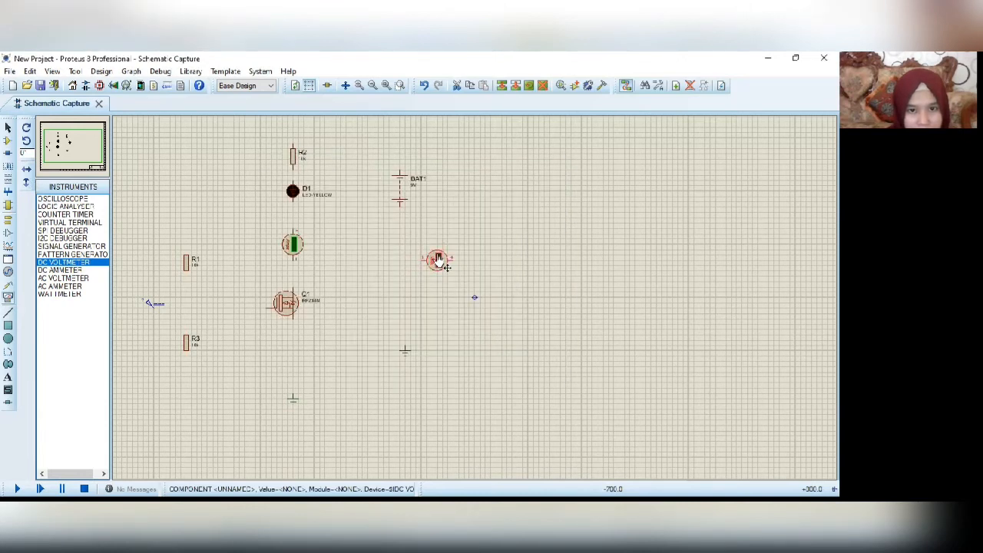
left_click_drag(437, 259, 432, 249)
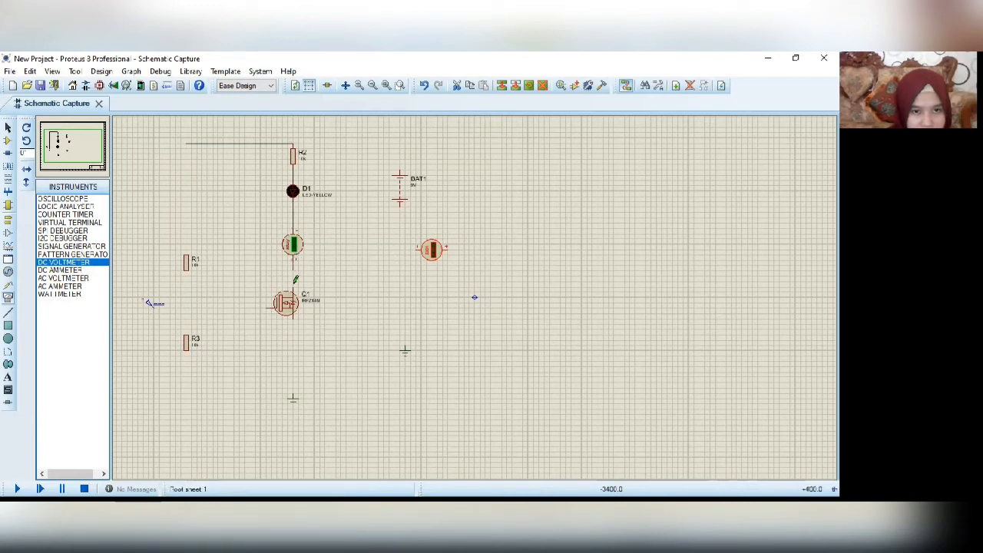
Wire the MOSFET's source down to the ground below it and join R3's lower end to that line.
left_click(292, 349)
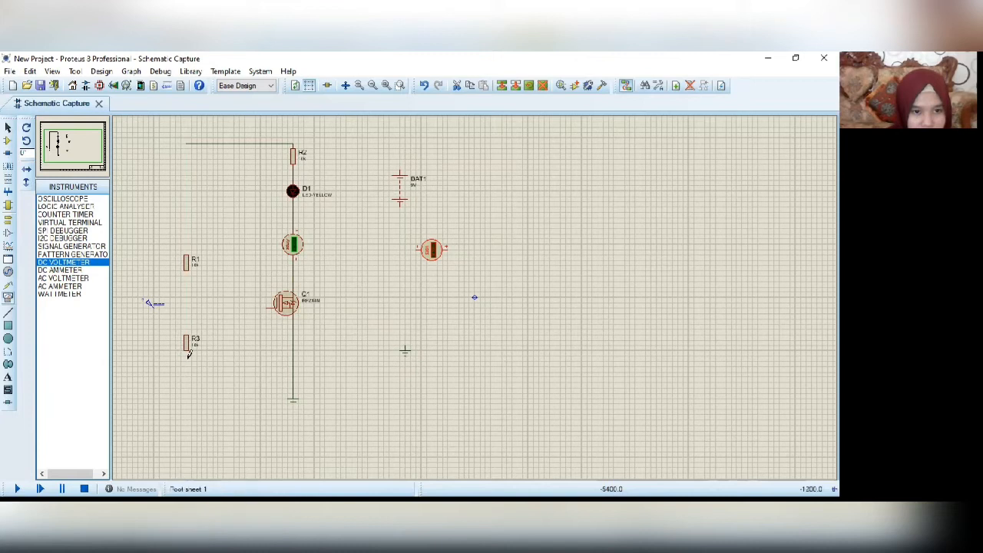
left_click(290, 374)
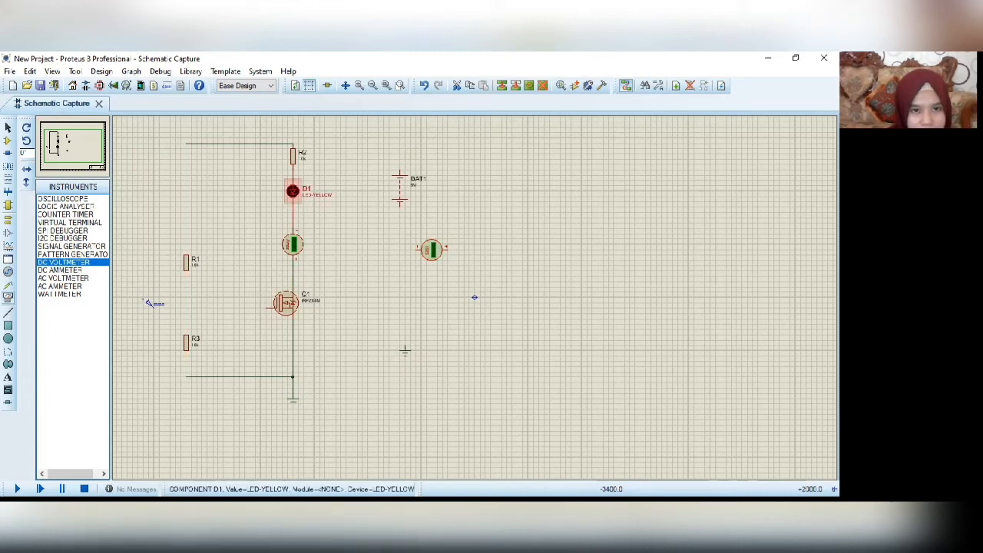
Move the yellow LED slightly down and wire the top of R2 to the battery's positive terminal.
left_click_drag(292, 190, 292, 201)
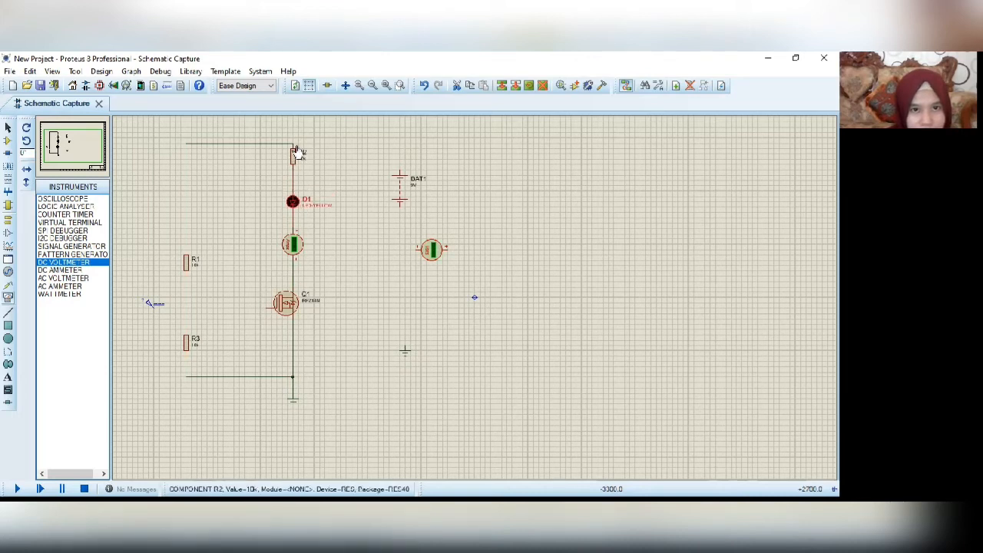
left_click(297, 138)
left_click(400, 170)
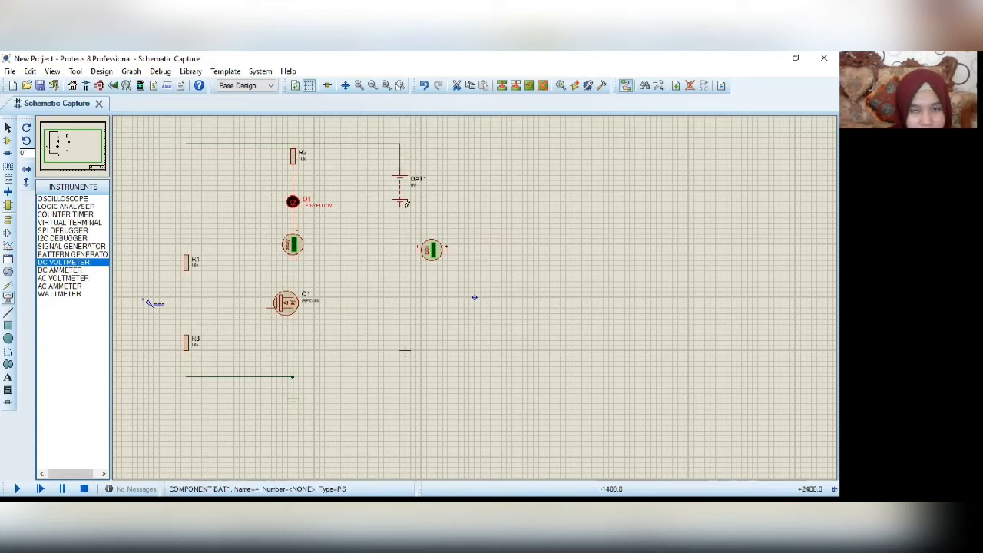
Wire the battery's negative terminal through the voltmeter to the second ground, and move that ground up directly beneath the battery.
left_click(415, 248)
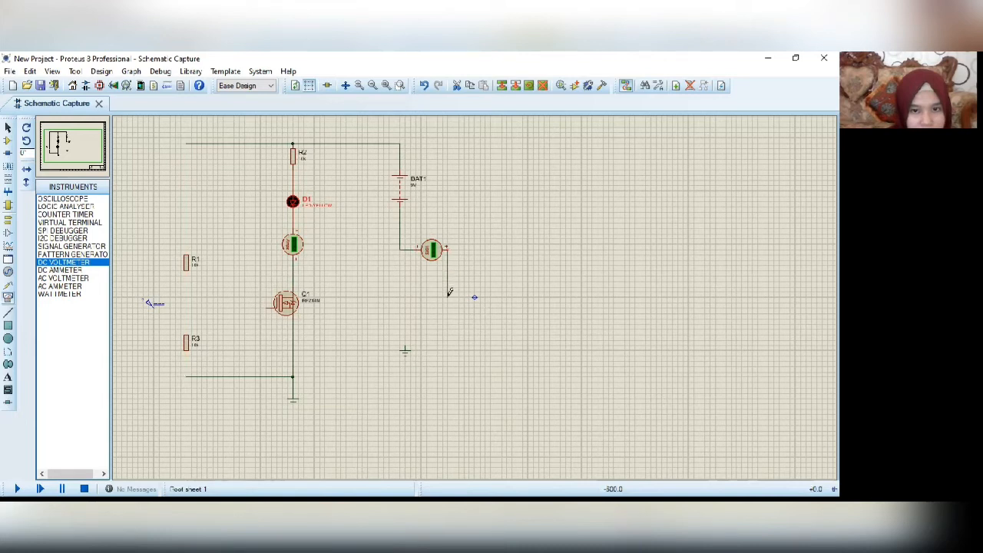
left_click(404, 345)
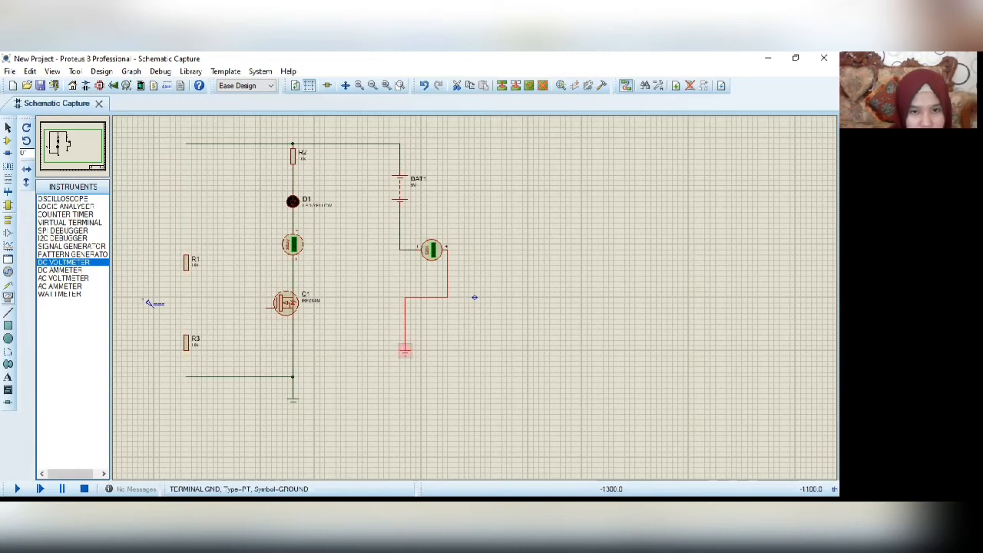
left_click_drag(399, 358, 395, 356)
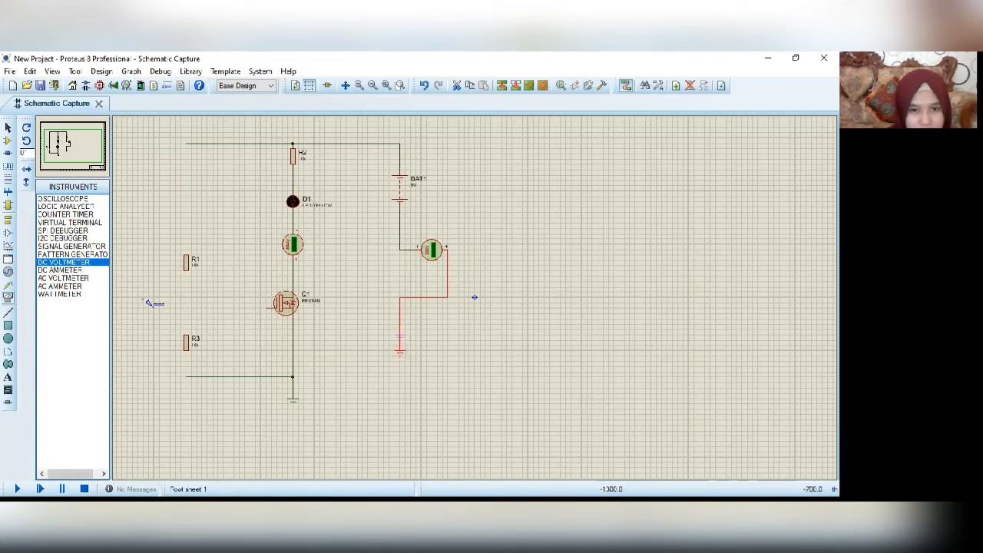
left_click_drag(399, 349, 400, 330)
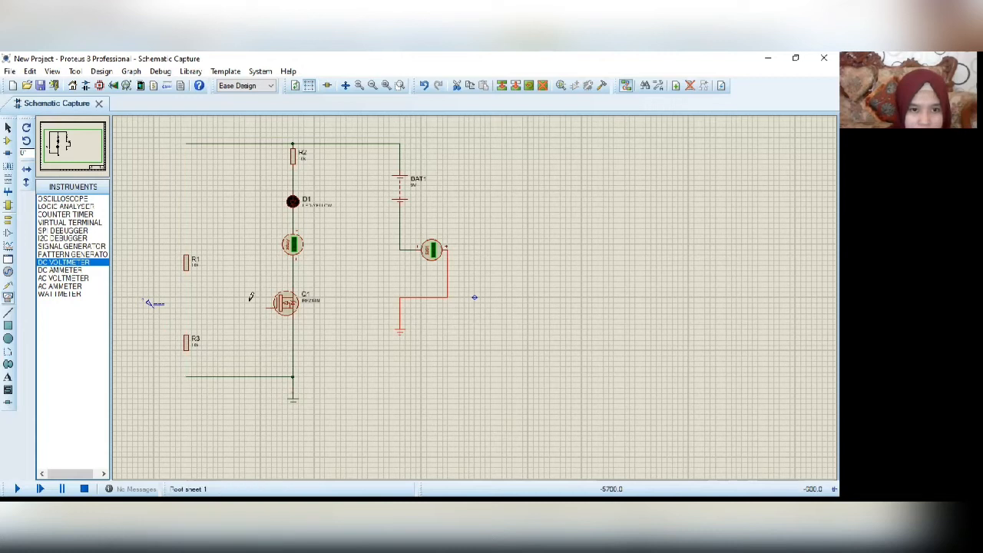
Wire the DC generator to the junction between R1 and R3 and on to the MOSFET's gate.
left_click(154, 303)
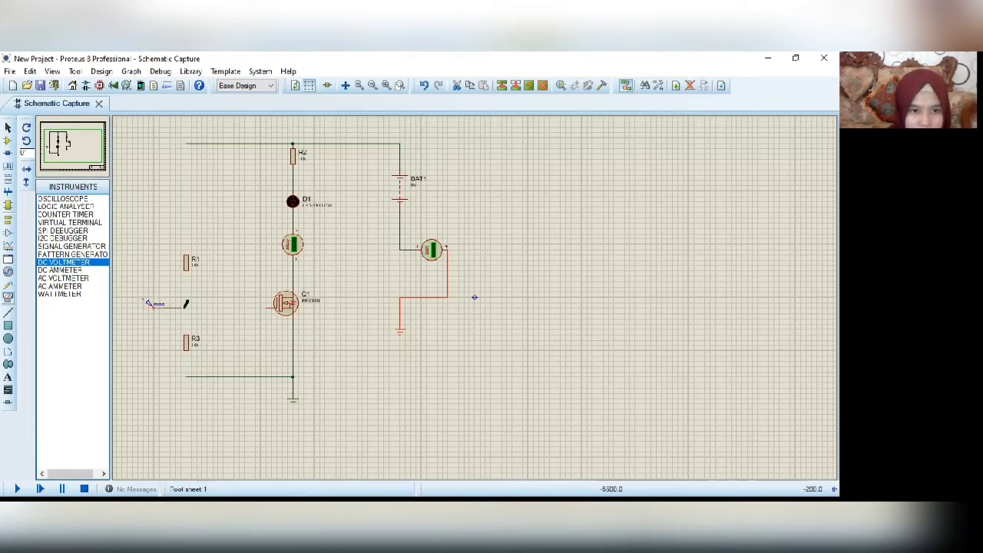
left_click(186, 306)
left_click(268, 307)
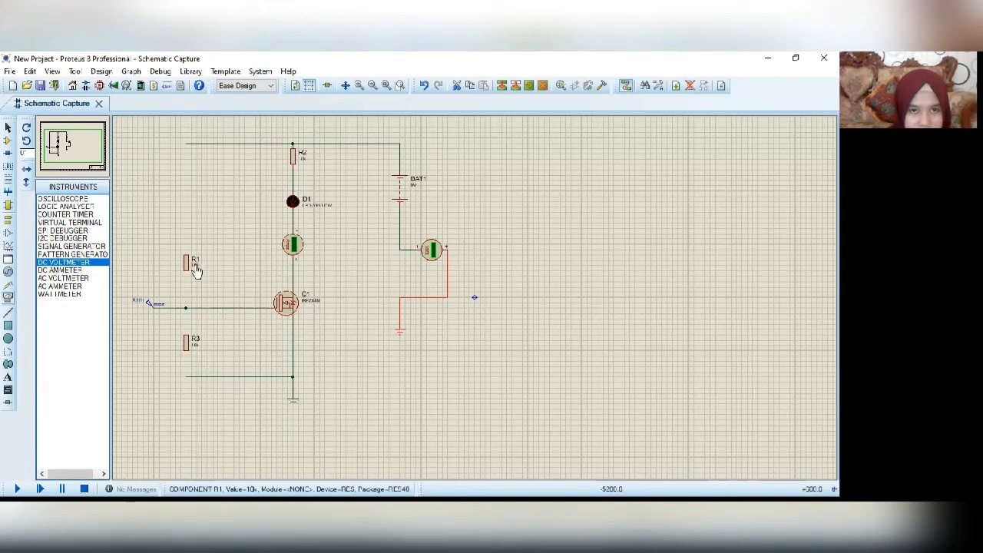
Set resistor R1's value to 470.
left_click(359, 85)
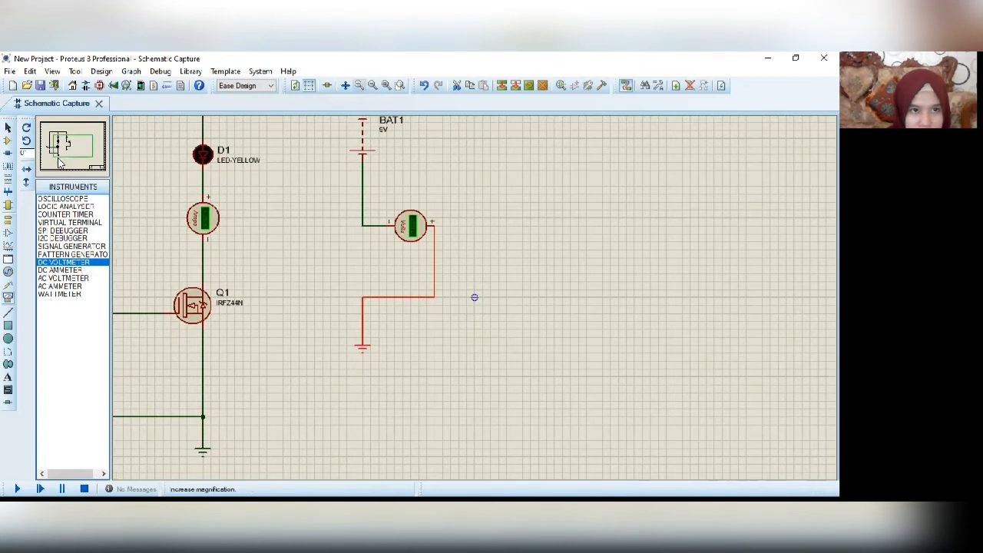
left_click(56, 140)
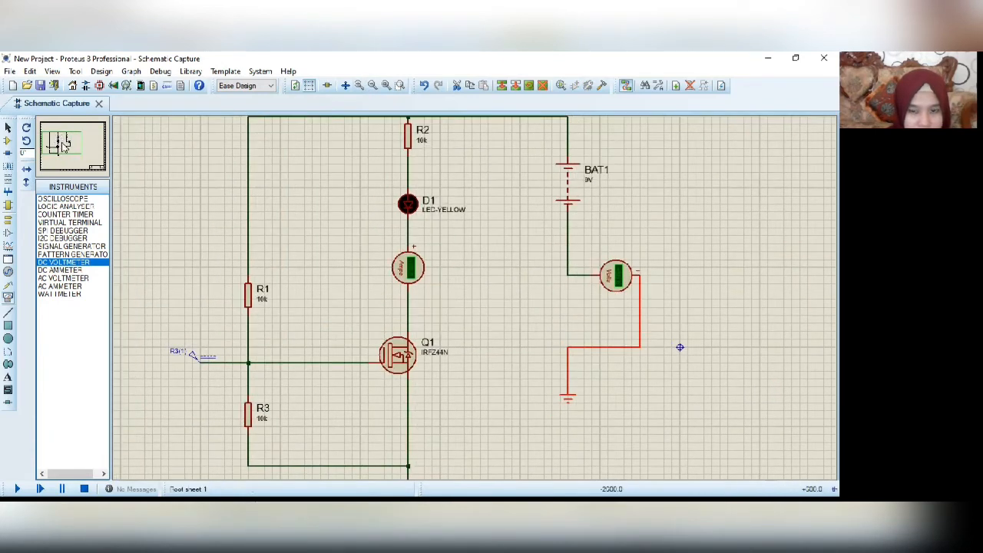
left_click(203, 367)
left_click(264, 307)
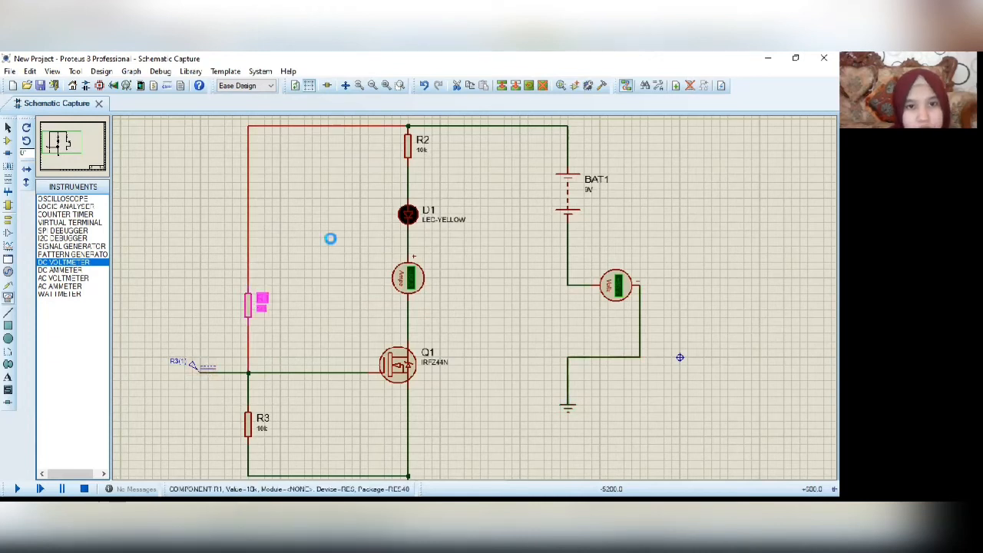
left_click(263, 307)
type("470")
key("Return")
Set resistor R3's value to 1k.
left_click(261, 430)
left_click(260, 430)
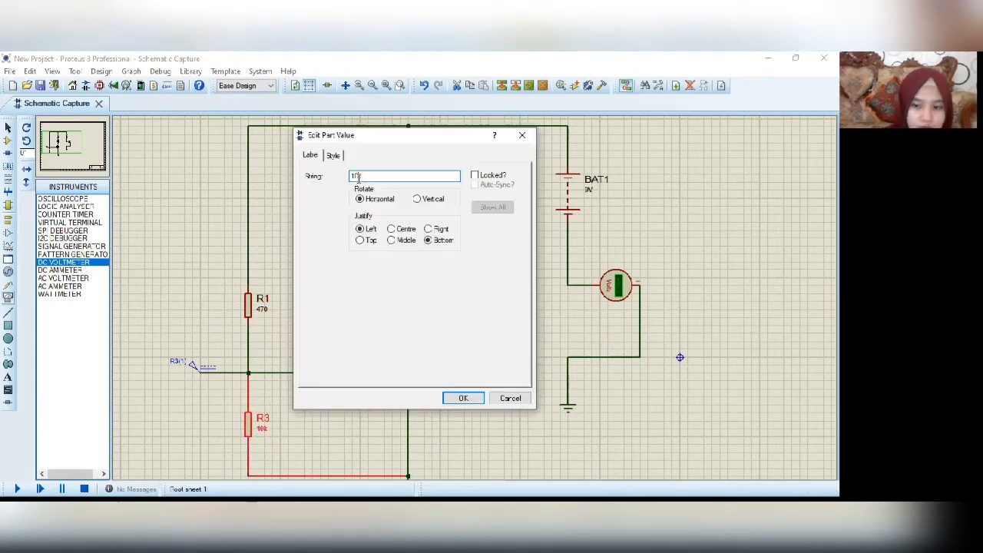
key("BackSpace")
key("Return")
Set resistor R2's value to 1k.
left_click(424, 152)
left_click(423, 151)
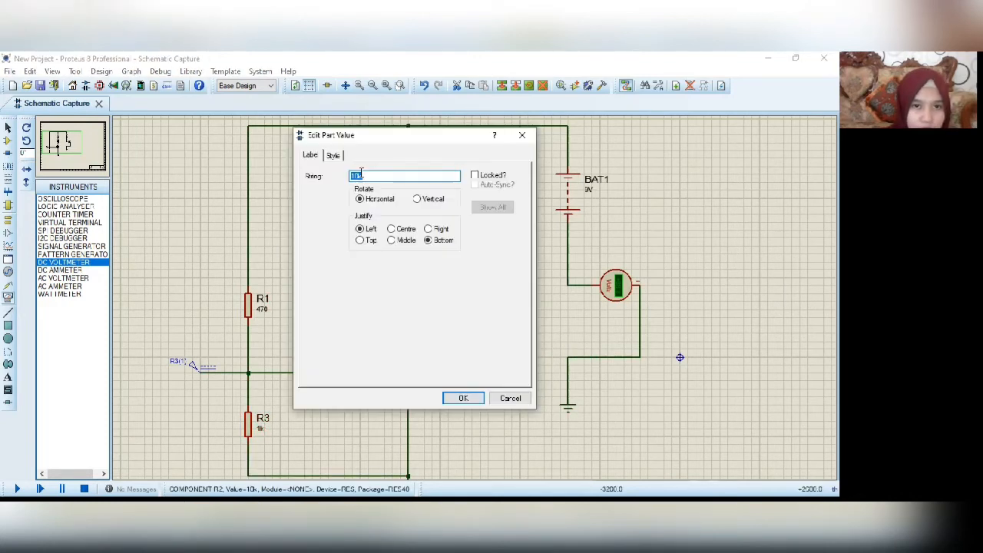
left_click(360, 173)
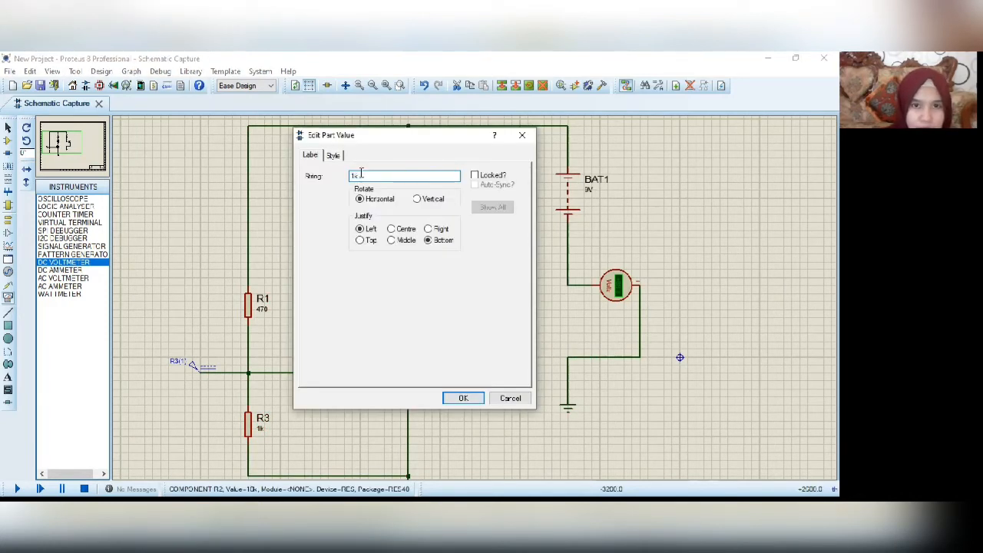
key("Return")
Set the DC ammeter's display range to Milliamps.
left_click(402, 278)
left_click(403, 279)
left_click(404, 233)
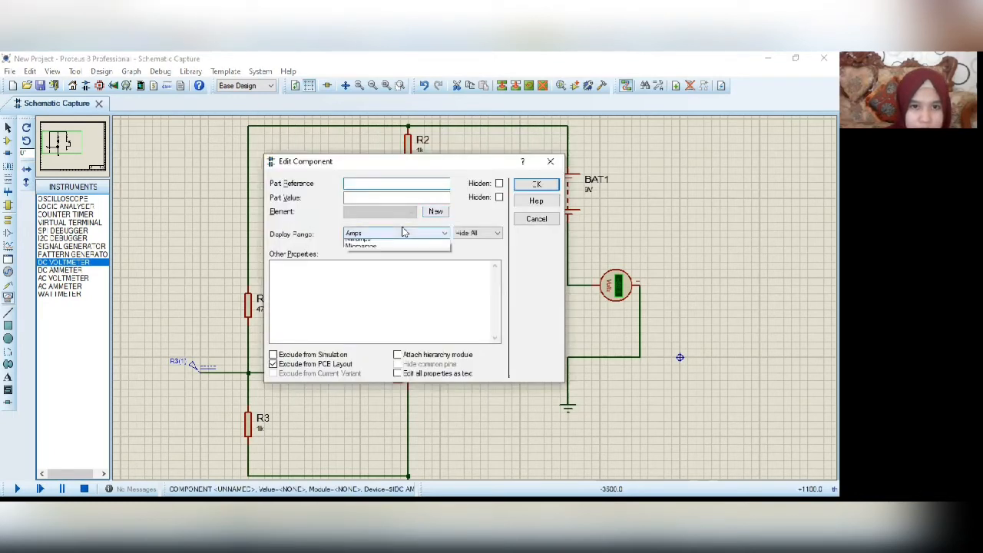
left_click(403, 268)
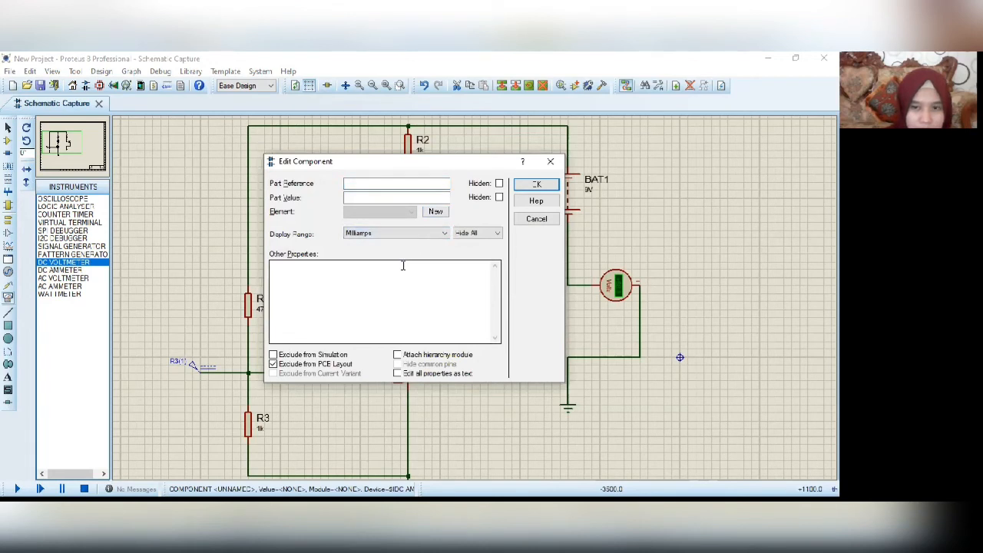
left_click(536, 184)
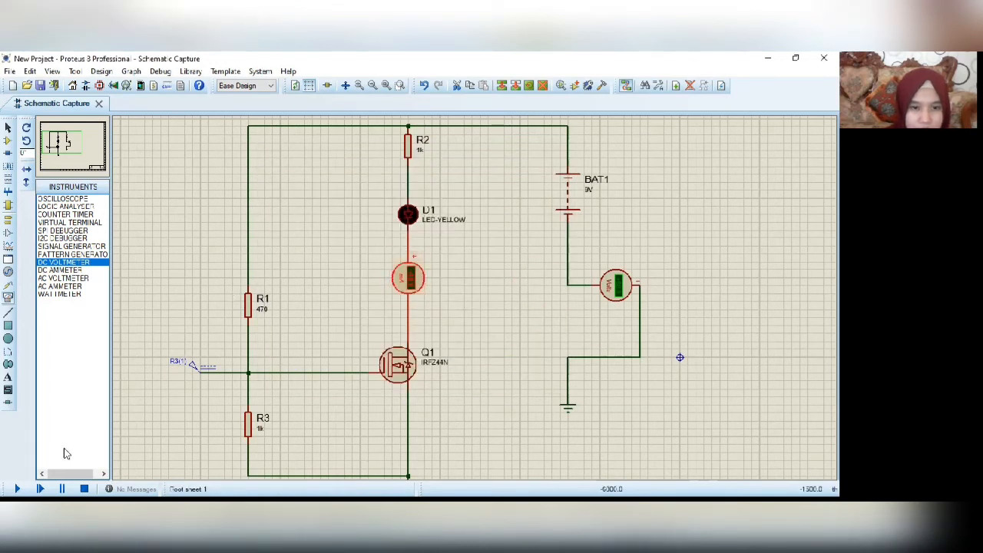
Check the DC generator's properties, and run the simulation to observe the LED and meters before stopping it.
left_click(198, 373)
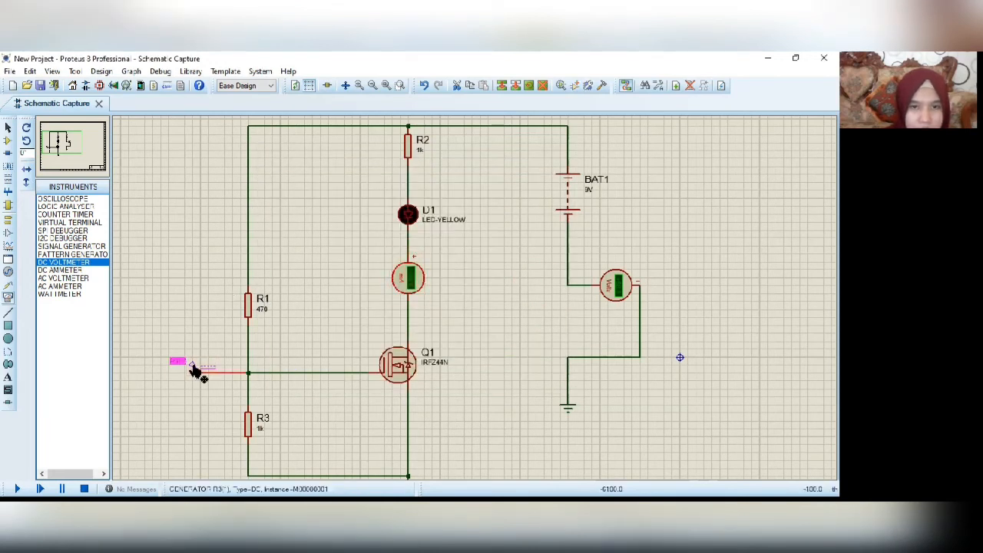
double_click(193, 363)
key("Escape")
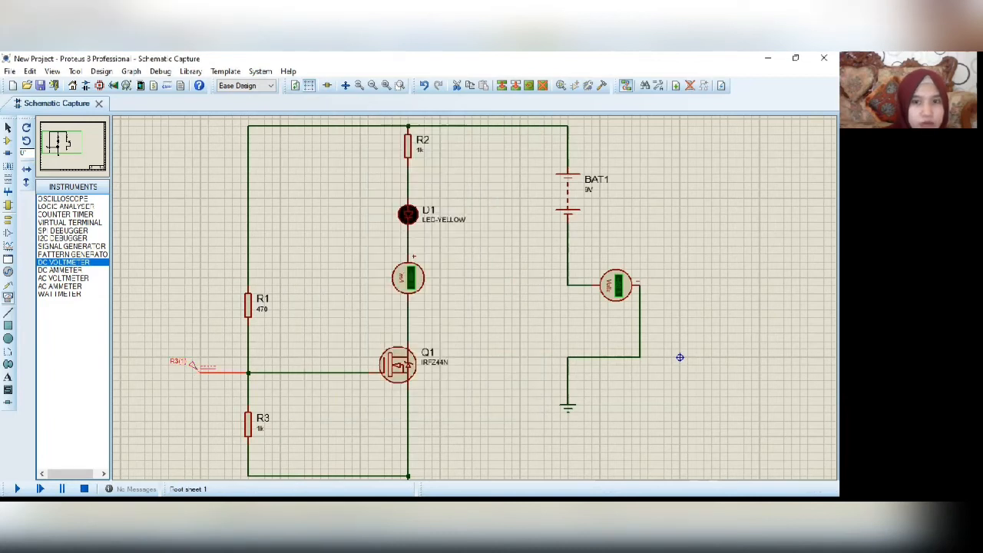
left_click(17, 488)
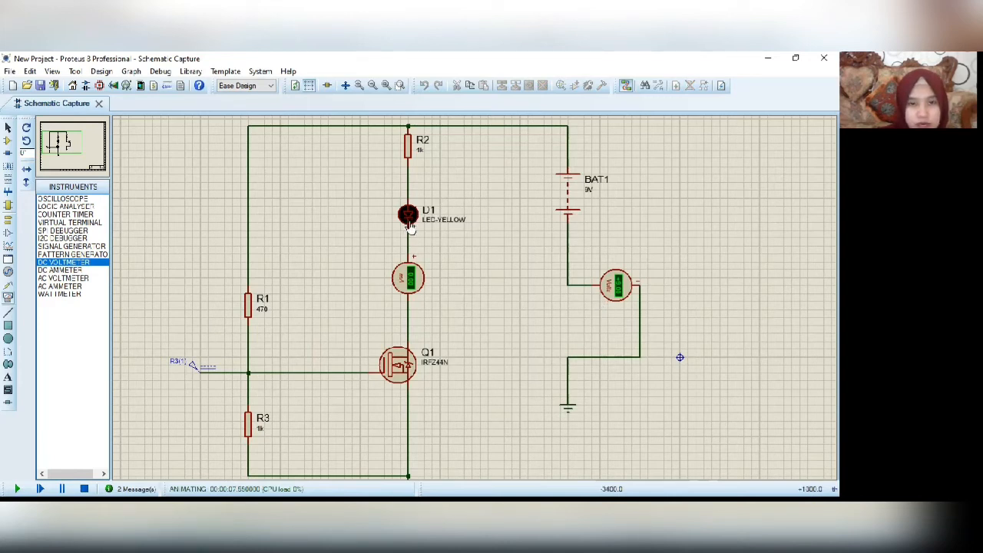
left_click(84, 489)
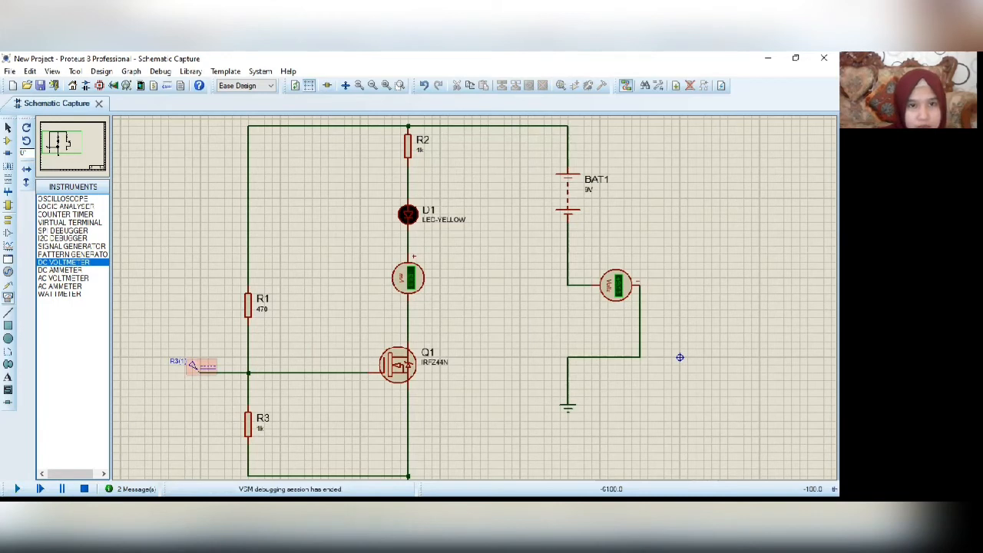
Set the DC generator's voltage to 2V and run the simulation again.
double_click(192, 364)
left_click(493, 145)
key("BackSpace")
type("2v")
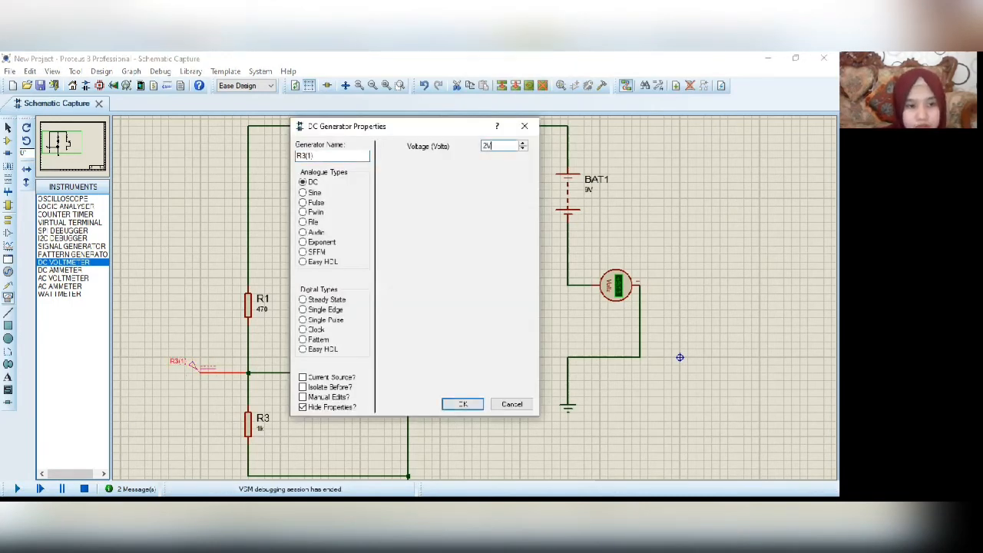
key("Return")
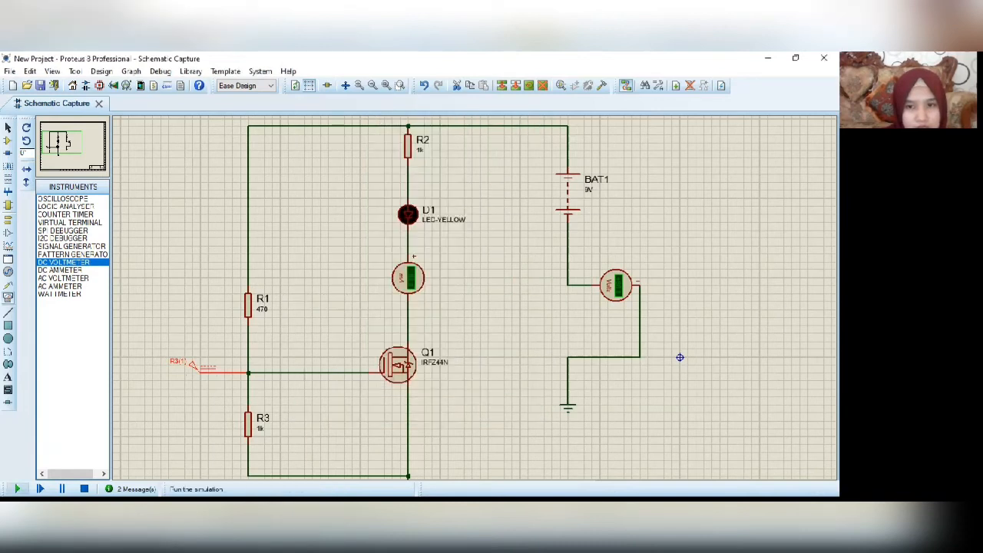
left_click(17, 489)
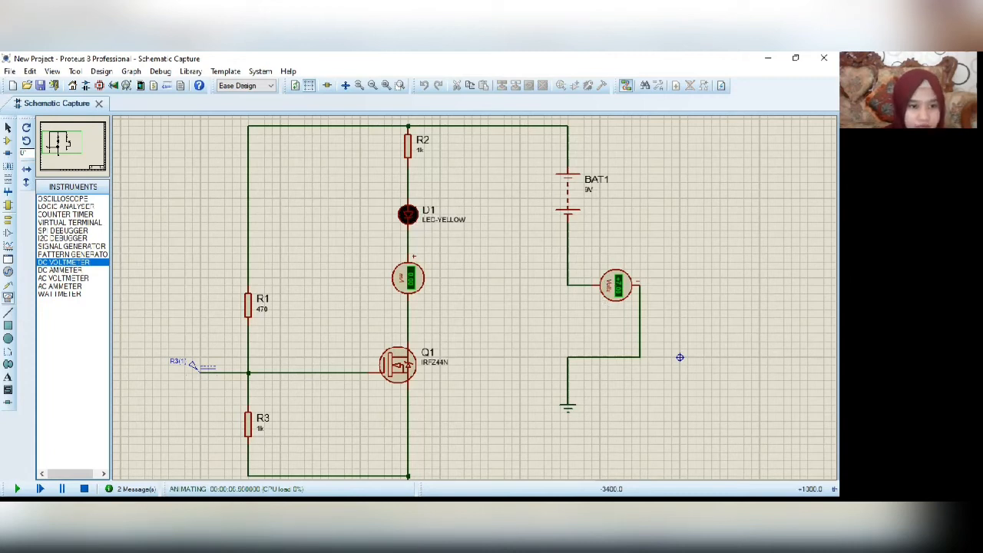
Set the DC generator's voltage to 3V and run the simulation to observe the LED and meters.
left_click(193, 366)
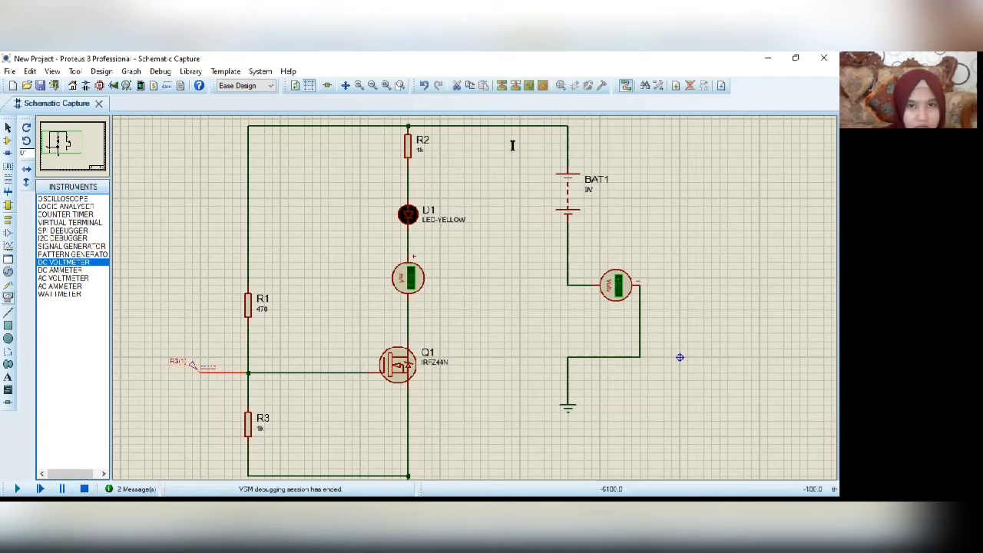
key("ctrl+e")
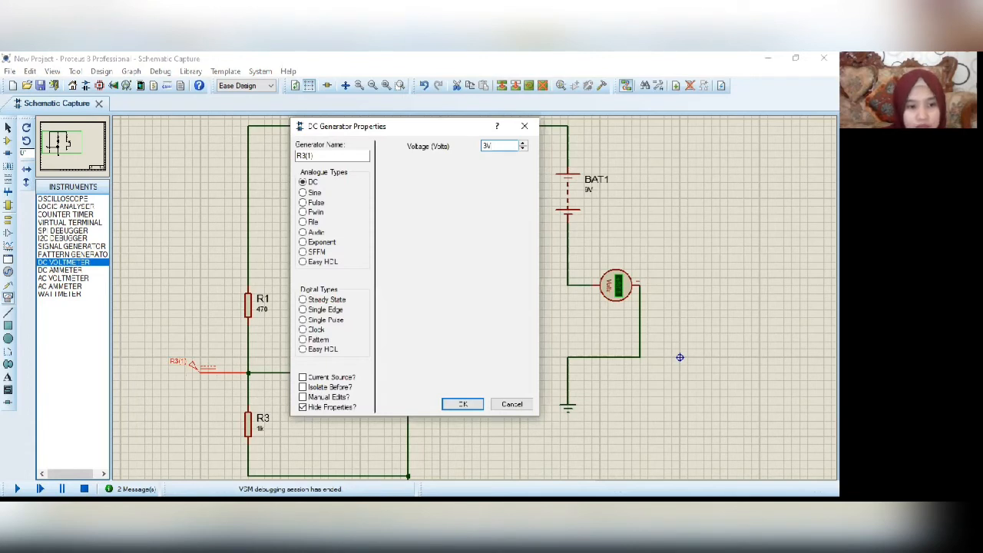
key("Return")
key("F12")
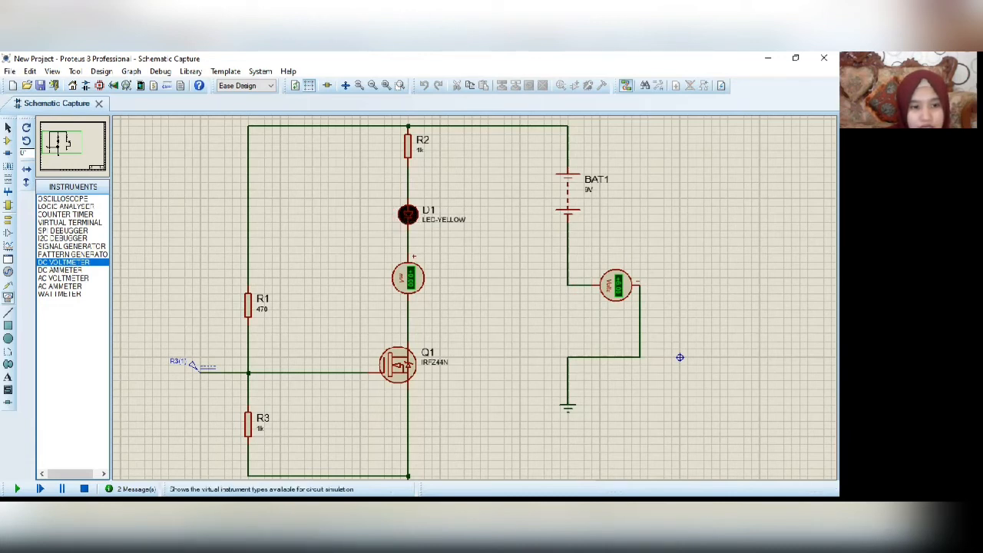
Change the DC generator's voltage to 4.5 and simulate the circuit again.
left_click(204, 362)
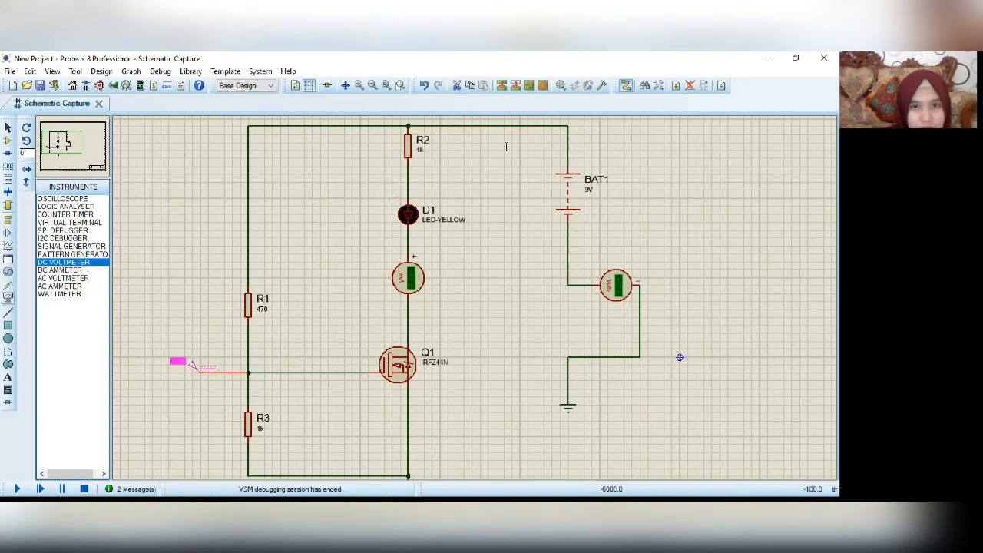
key("ctrl+e")
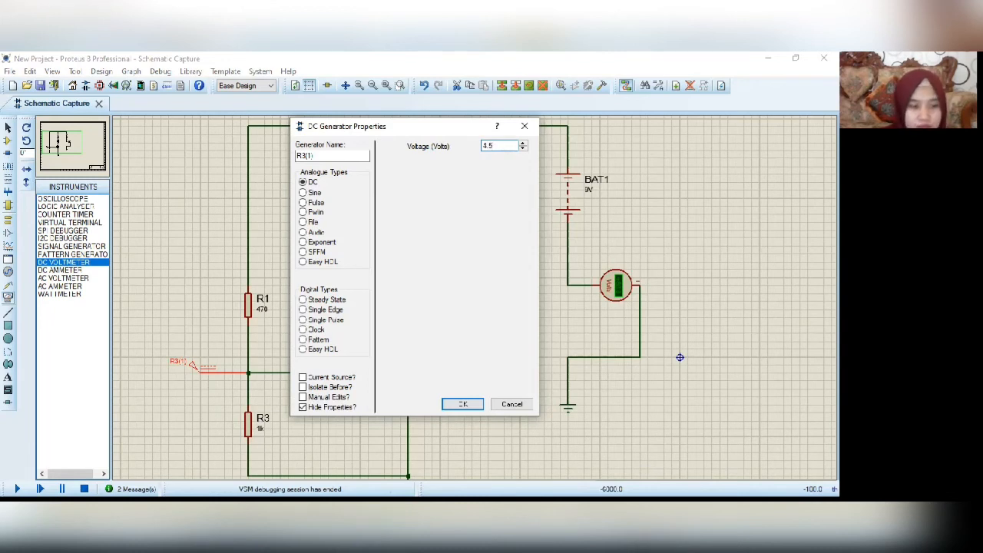
key("Return")
key("F12")
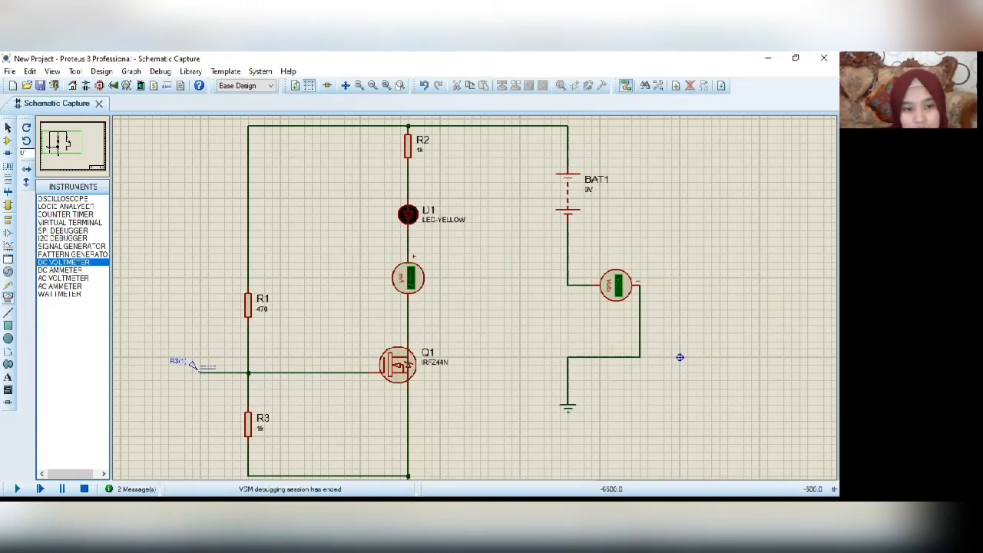
Set the DC generator's voltage to 5V, run the simulation to check the LED, and stop it.
left_click(201, 367)
key("ctrl+e")
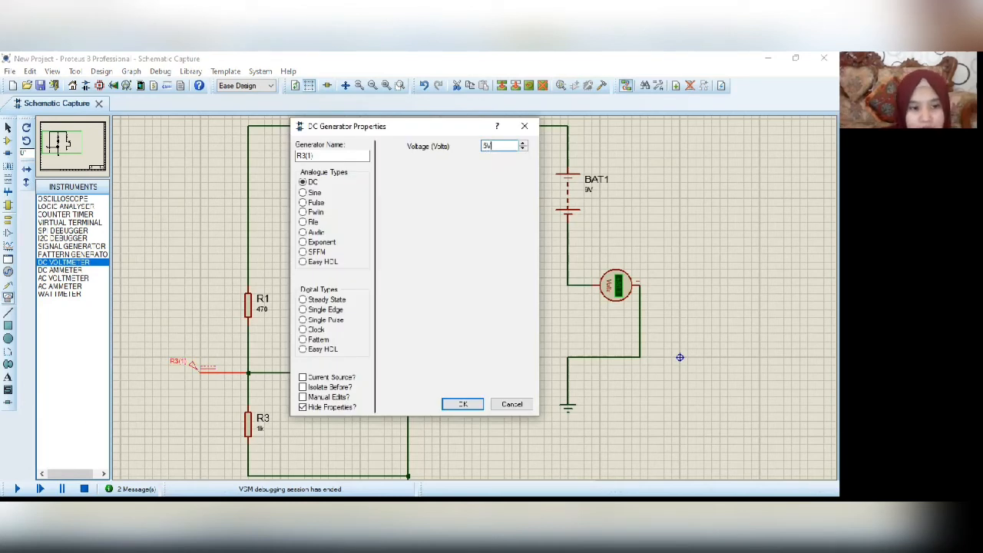
key("Return")
key("F12")
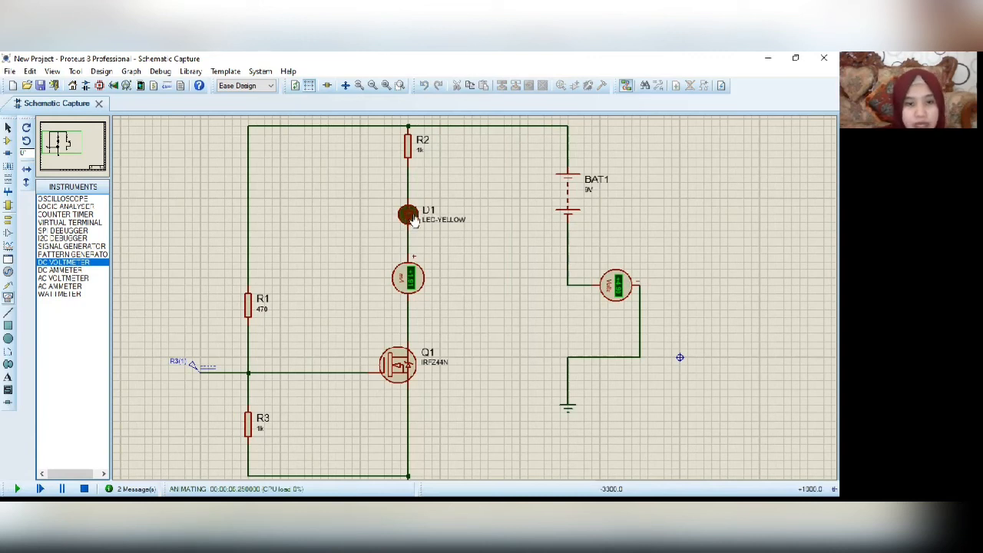
key("shift+Pause")
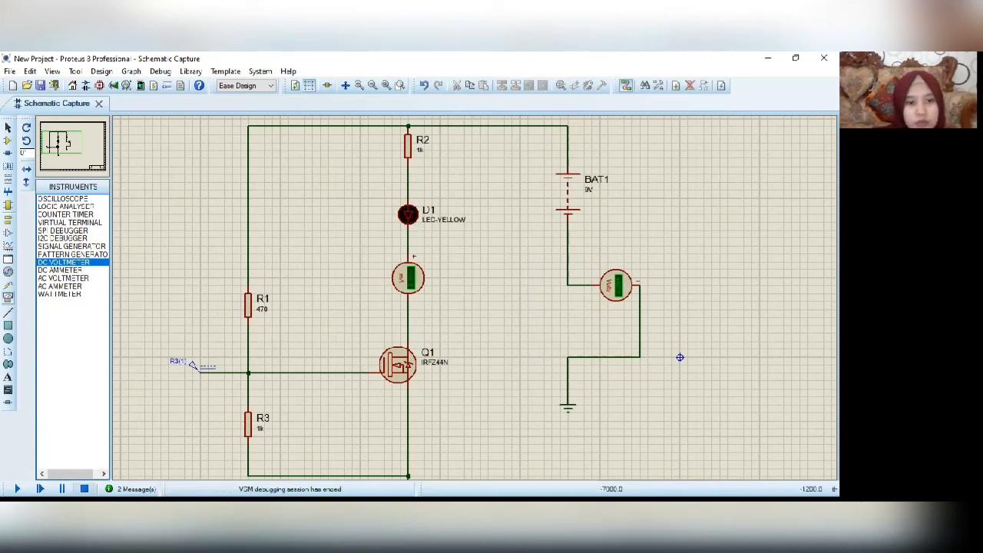
Raise the DC generator's voltage to 8V, simulate the circuit to compare the LED and meter response, and stop the simulation.
left_click(198, 368)
left_click(198, 370)
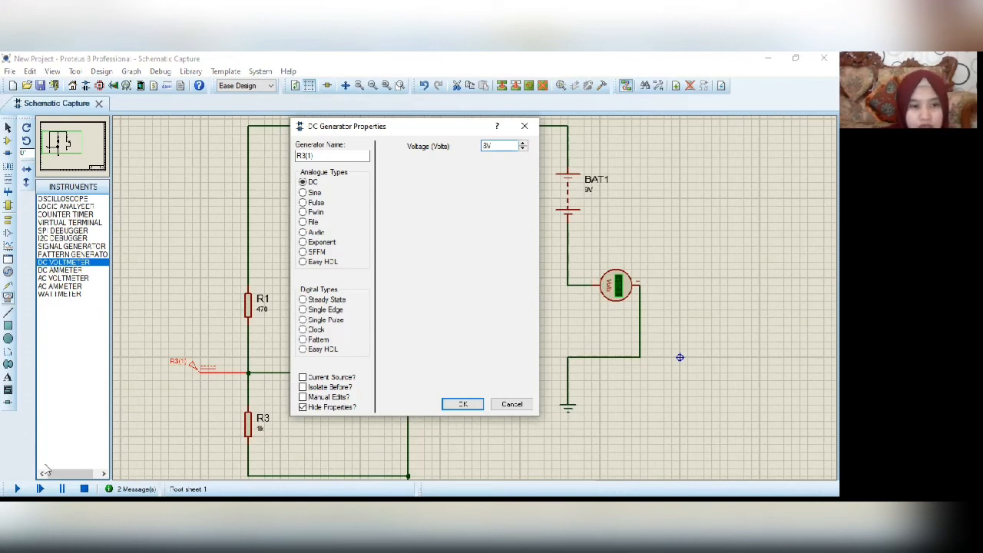
key("Return")
key("F12")
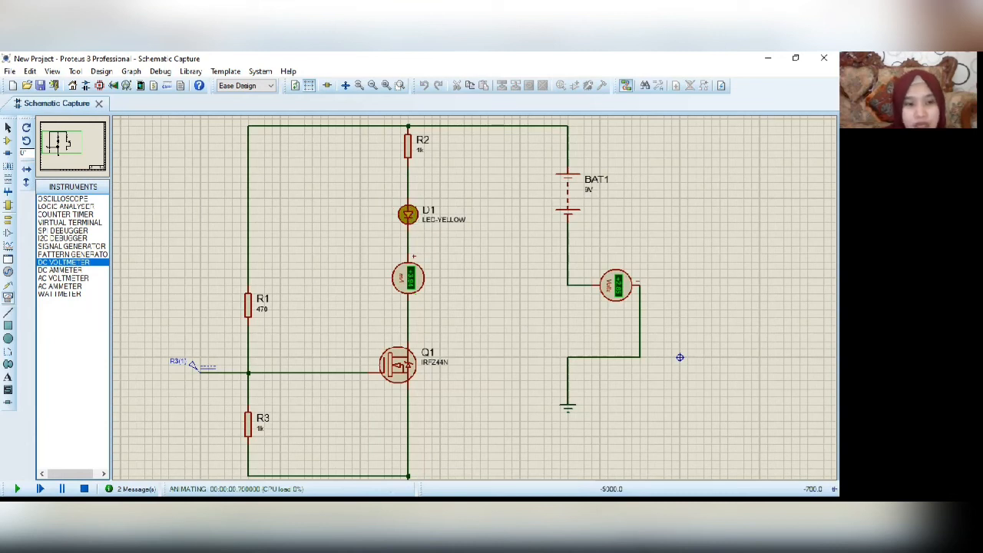
left_click(84, 489)
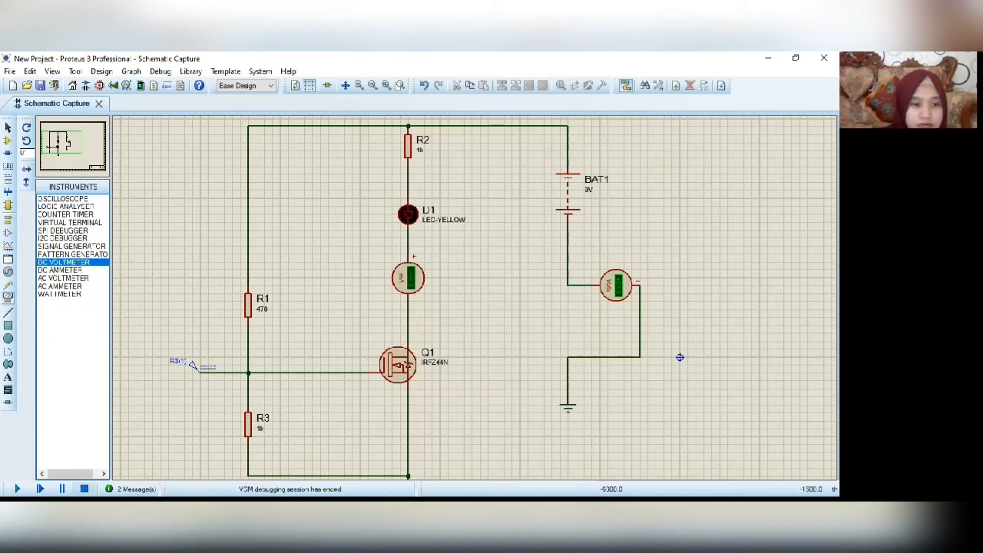
Set the DC generator's voltage to 12V and run the simulation to observe the whole circuit.
left_click(209, 367)
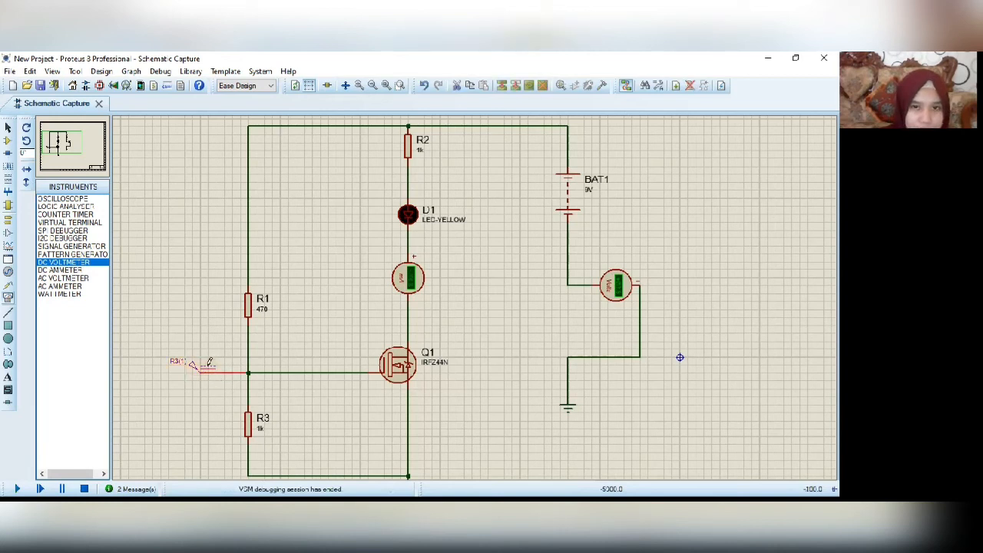
key("ctrl+e")
left_click(500, 145)
key("BackSpace")
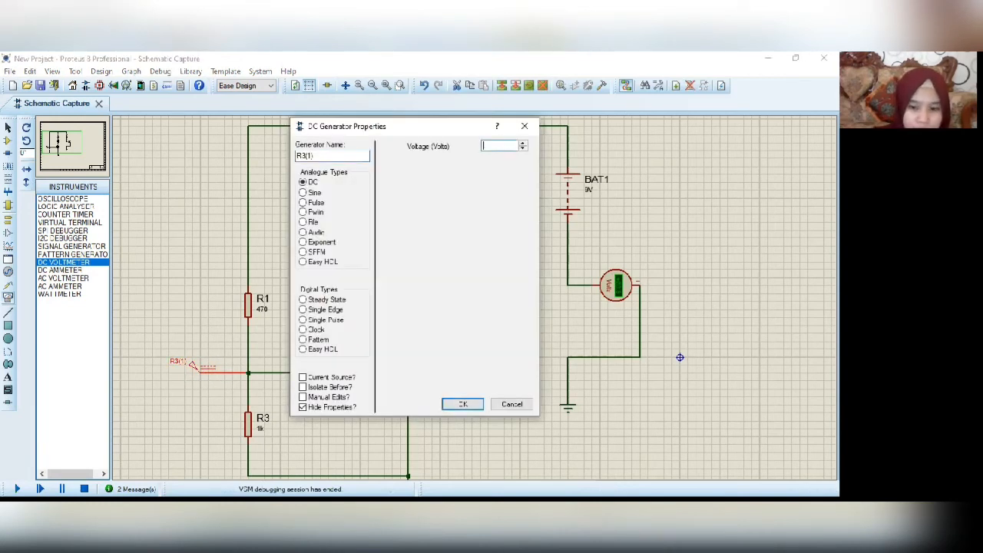
type("12V")
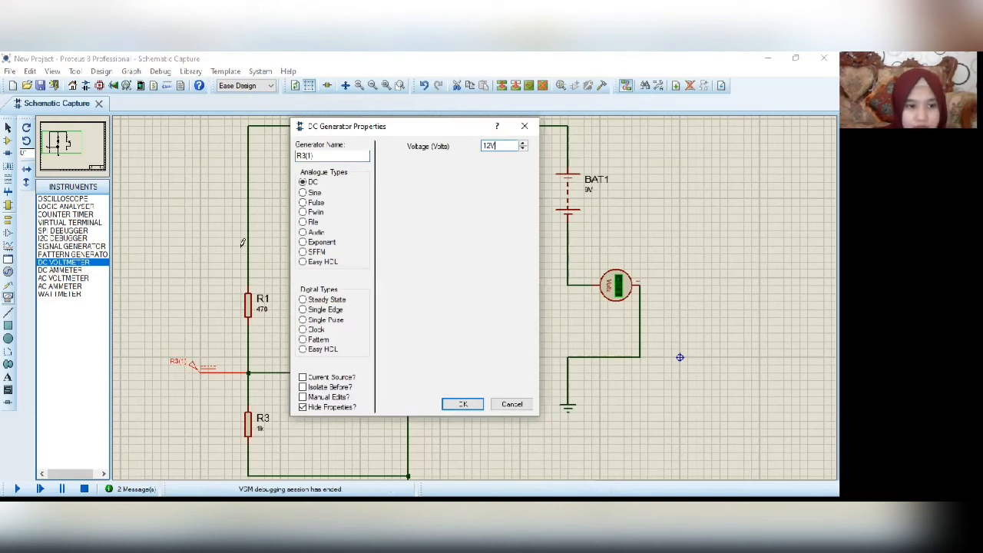
key("Return")
left_click(17, 488)
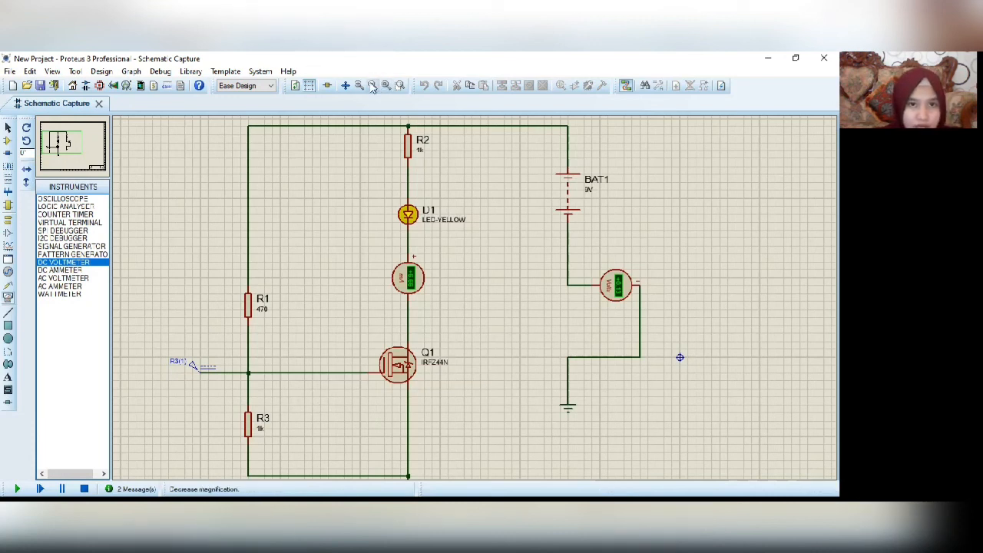
key("F7")
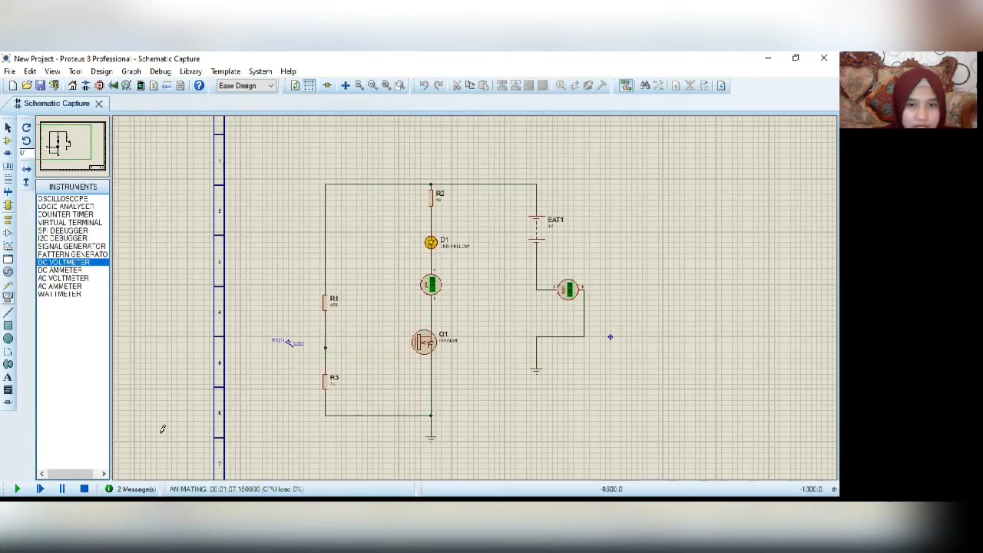